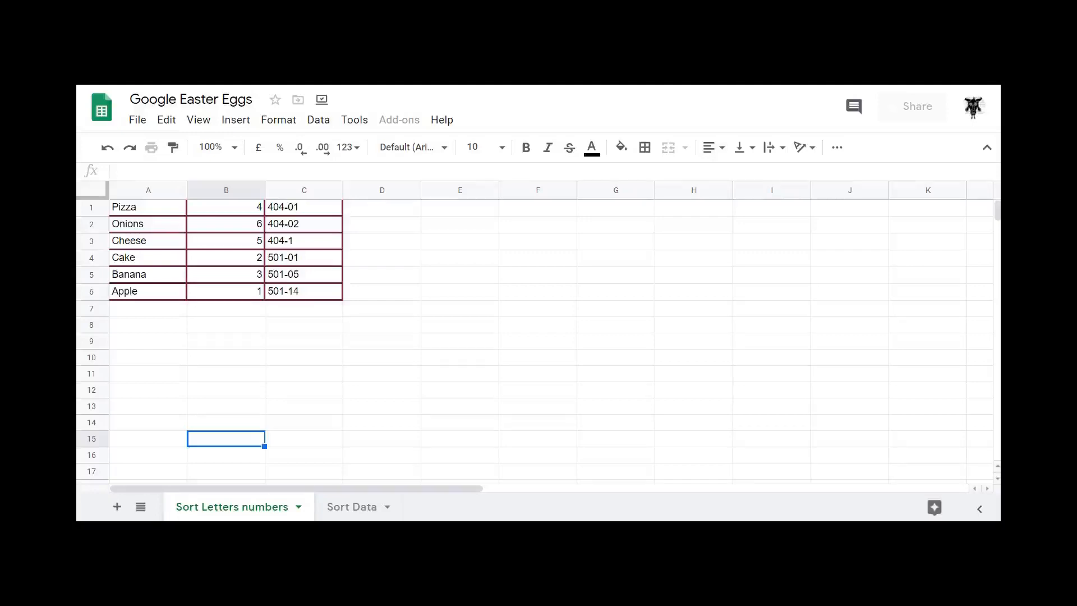
# Step: Sort the Sort Letters numbers sheet by column A from A to Z
pyautogui.click(148, 208)
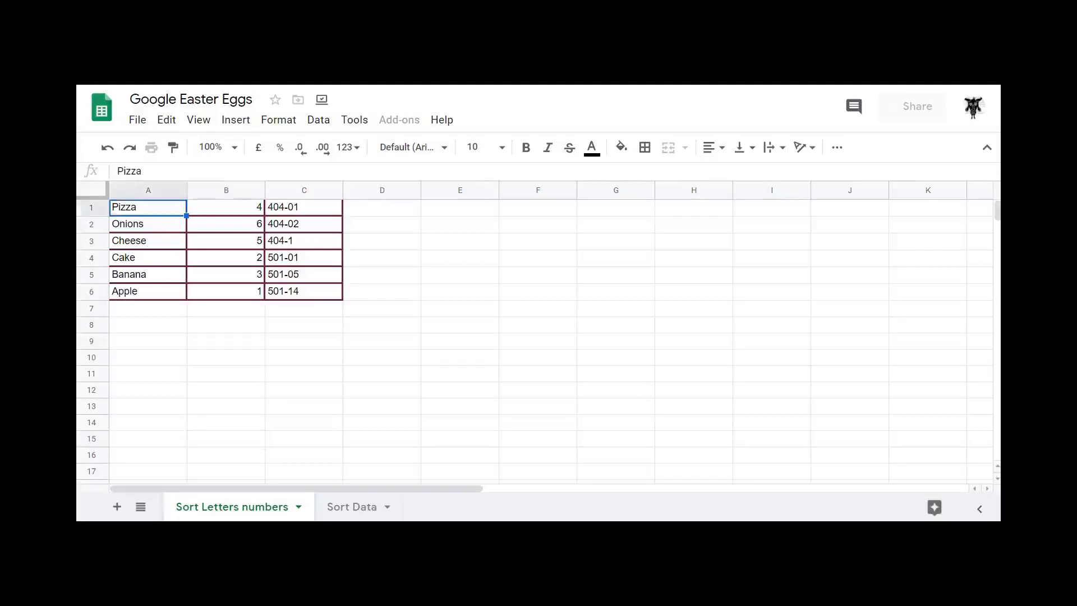
pyautogui.click(318, 119)
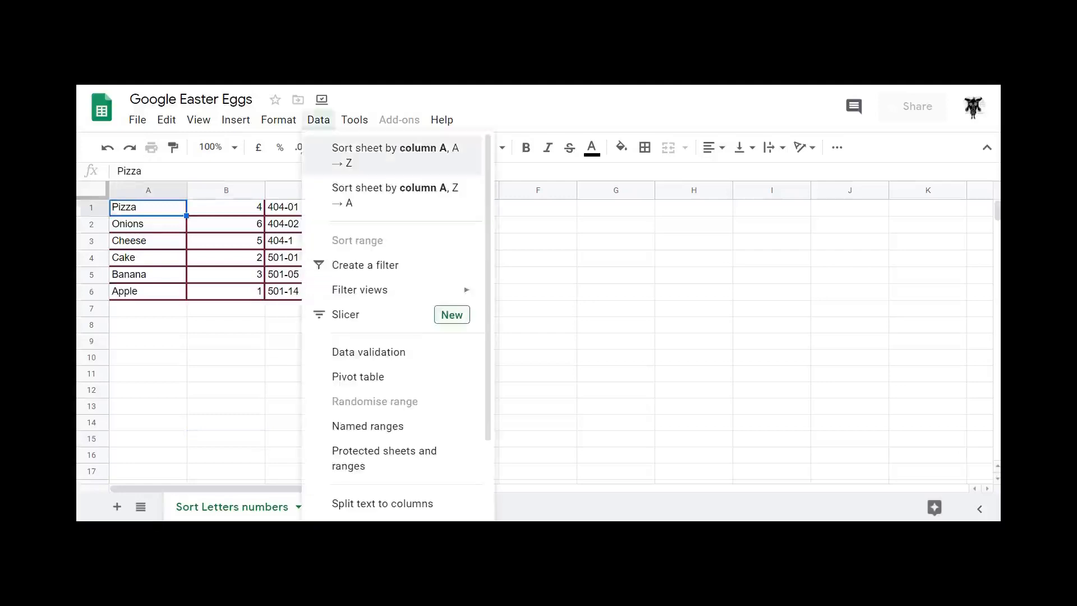
pyautogui.click(350, 151)
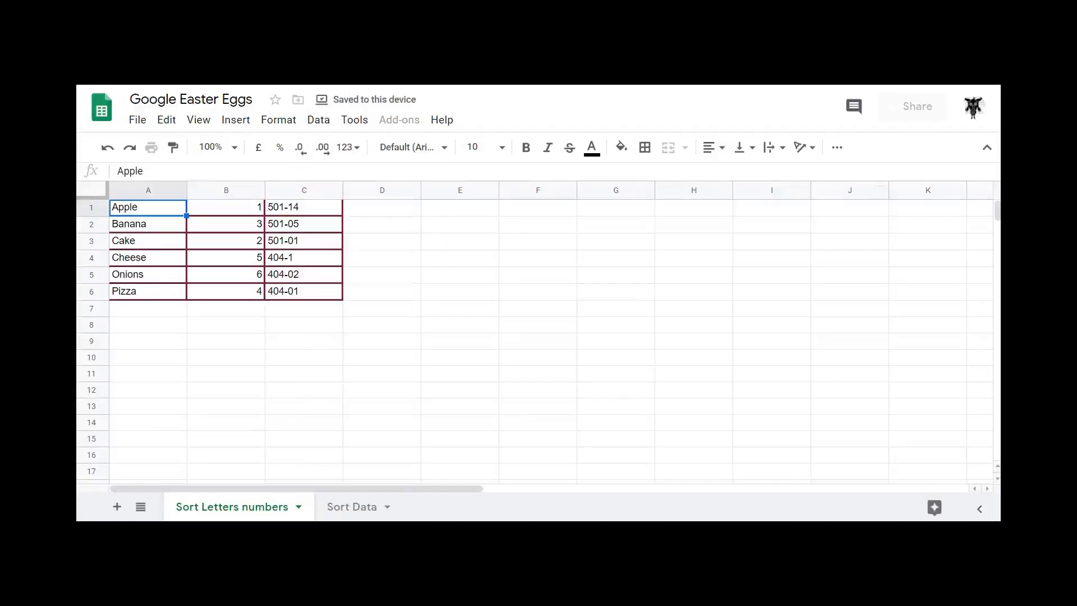
# Step: Sort the whole sheet by the numbers in column B from Z to A
pyautogui.click(242, 208)
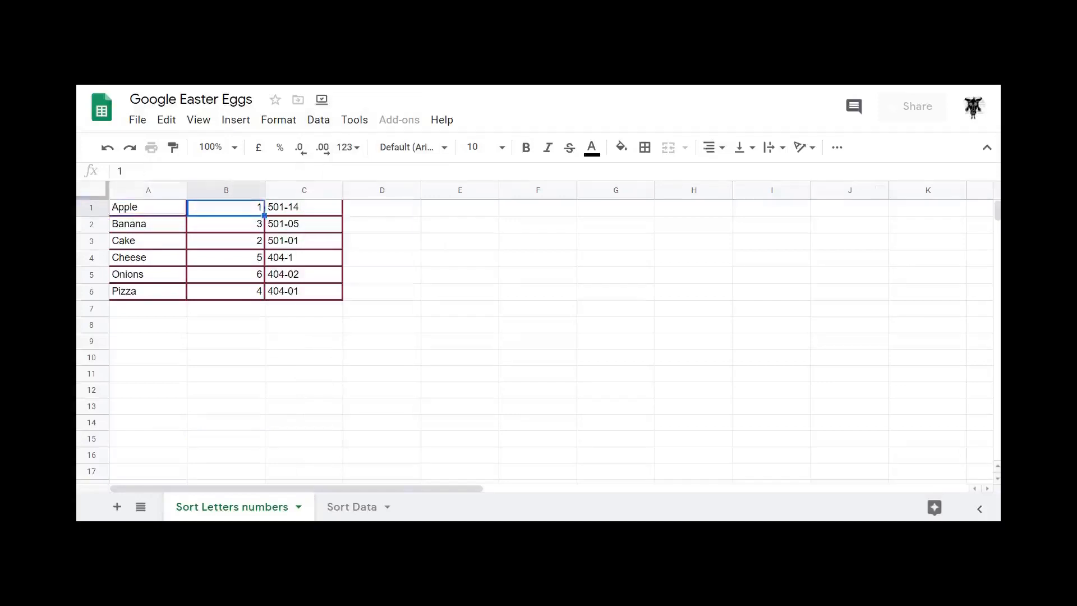
pyautogui.click(318, 120)
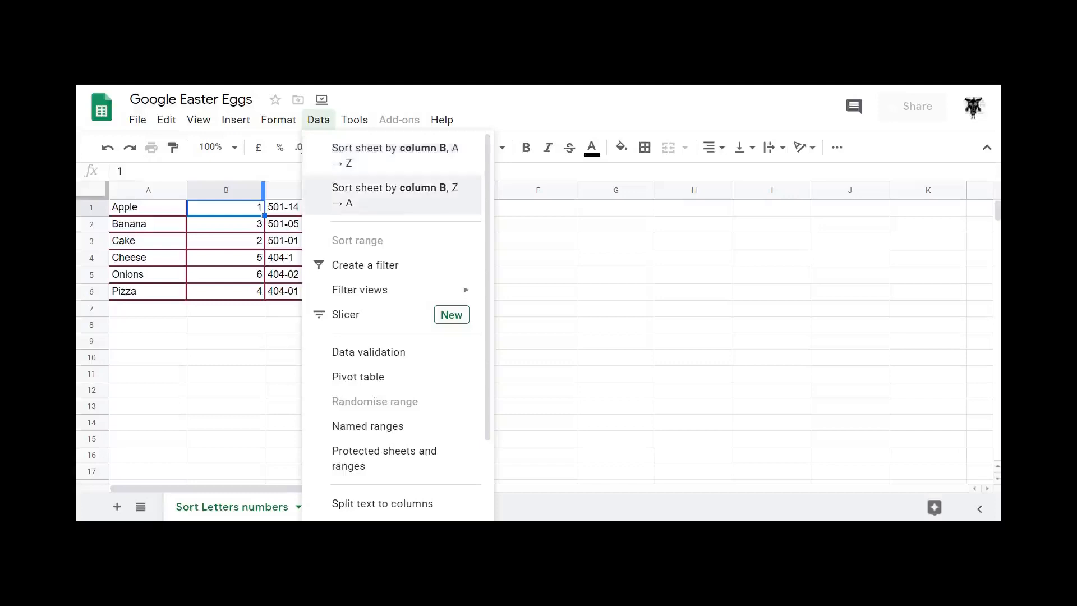
pyautogui.click(395, 194)
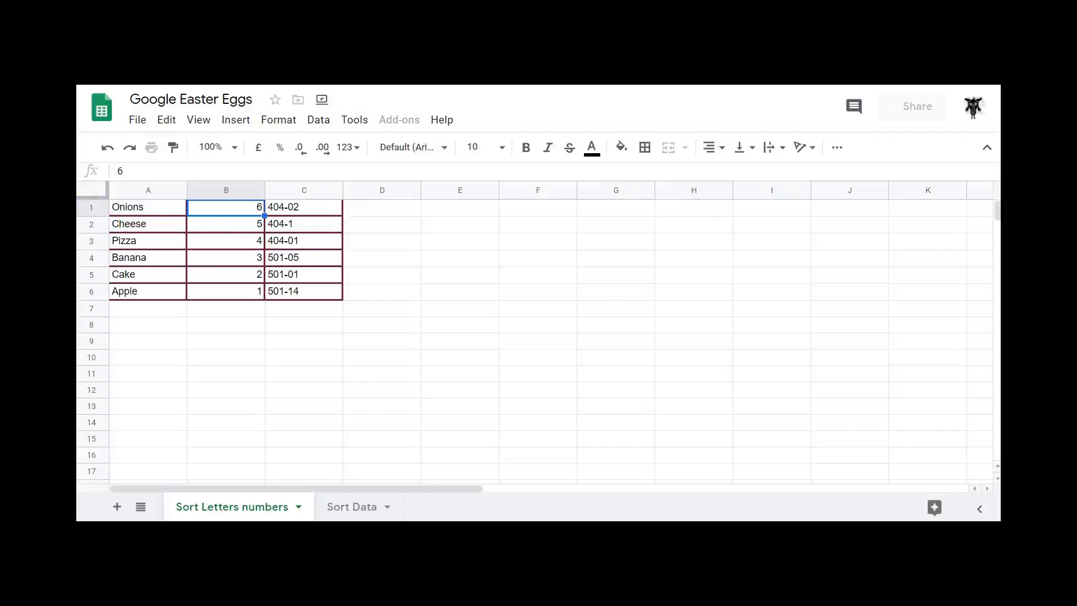
# Step: Sort the whole sheet by the codes in column C from A to Z and deselect the column
pyautogui.click(304, 208)
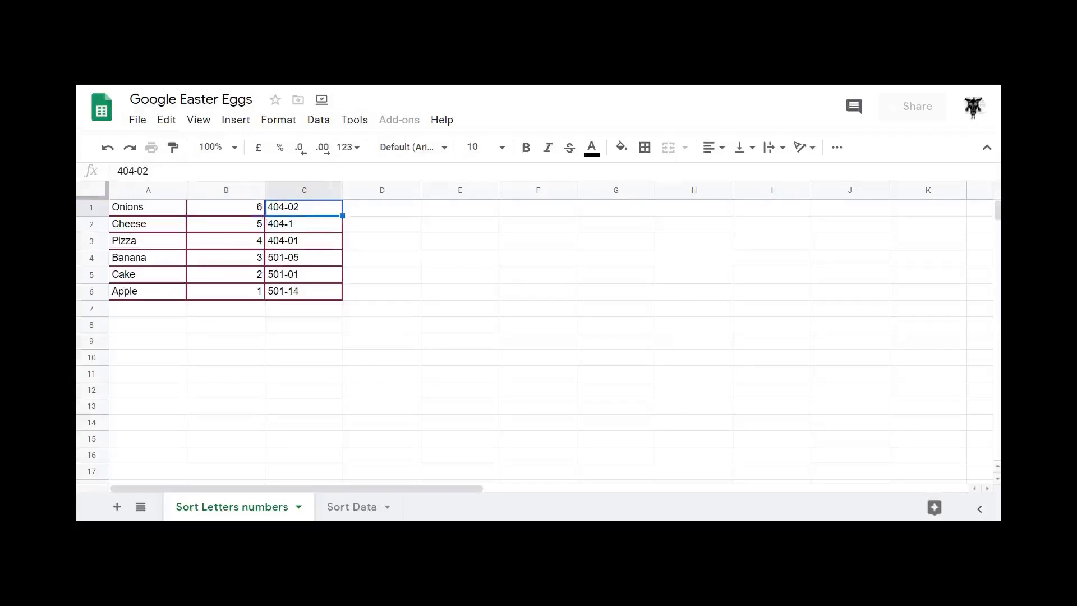
pyautogui.click(332, 190)
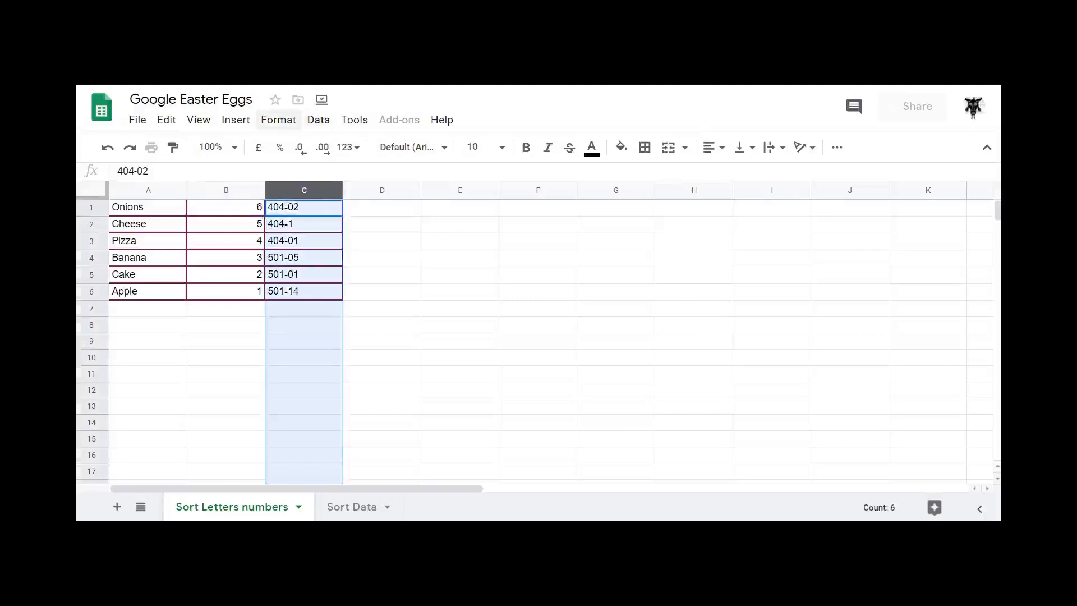
pyautogui.click(318, 119)
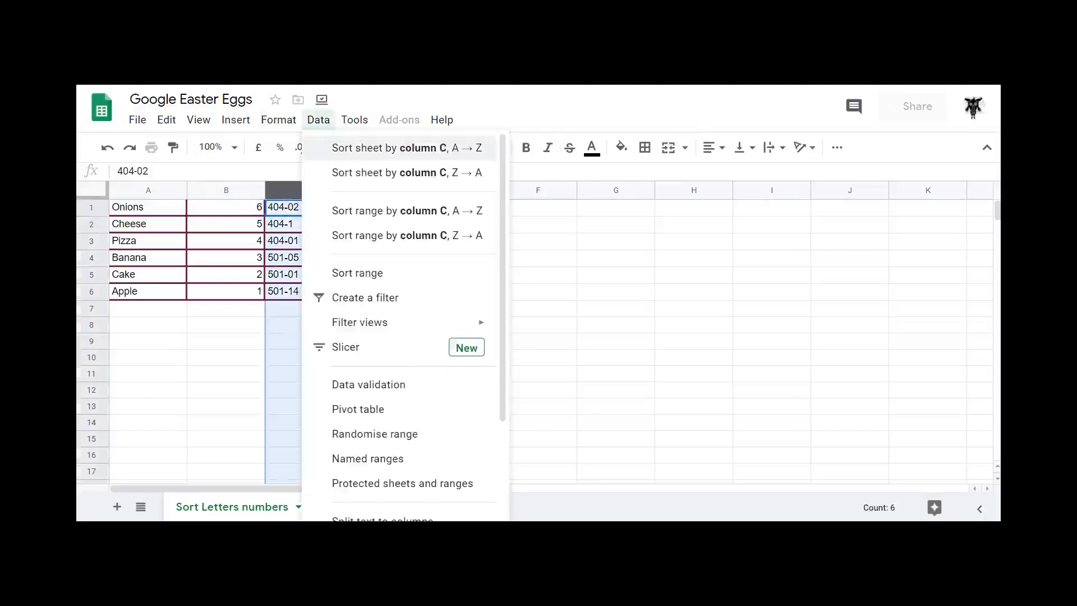
pyautogui.click(393, 148)
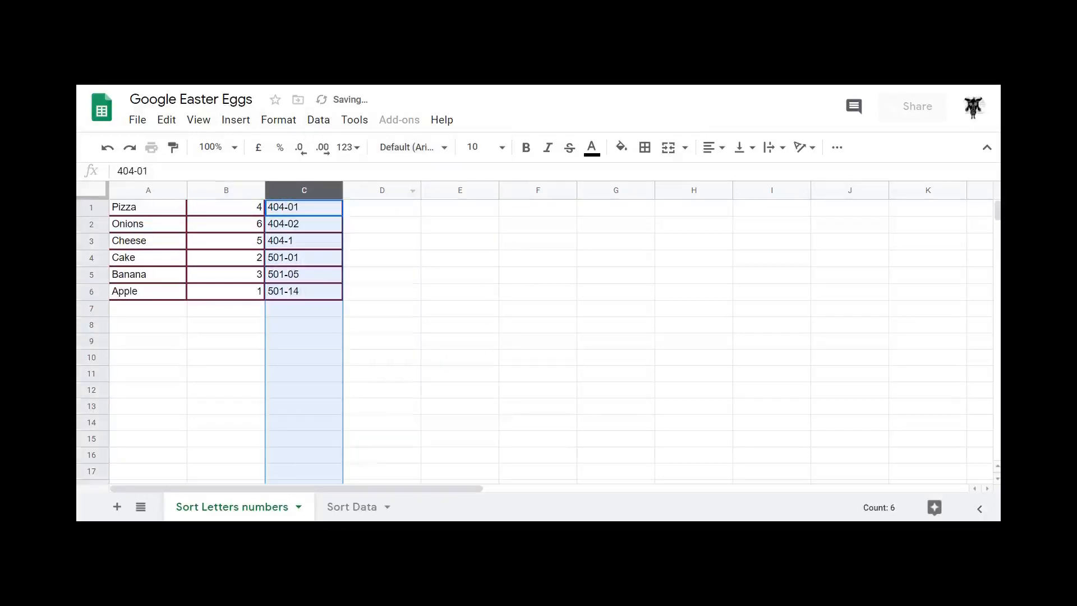
pyautogui.click(459, 309)
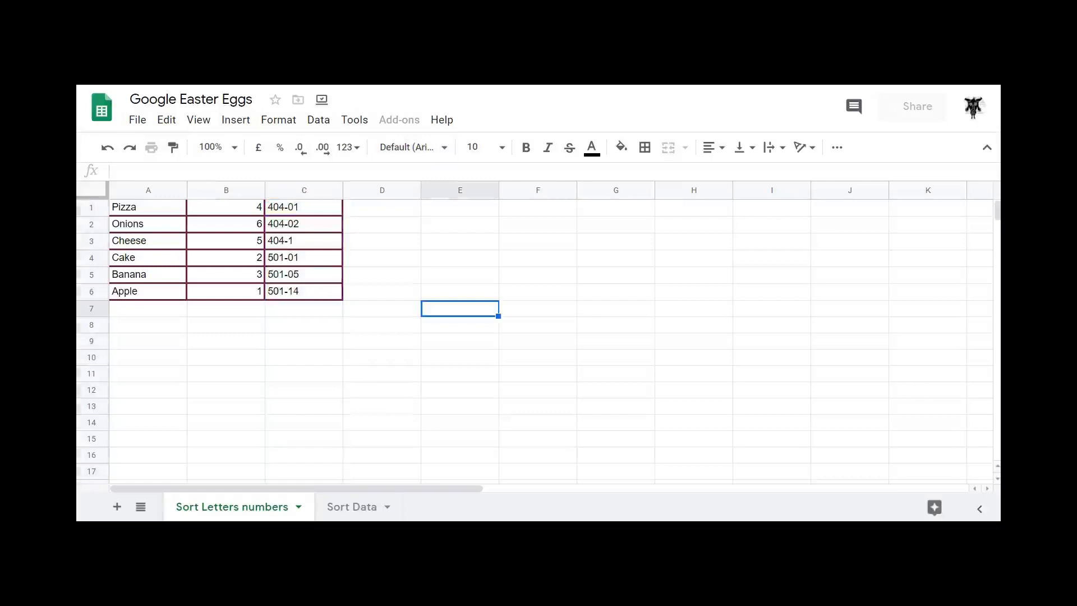
pyautogui.click(226, 325)
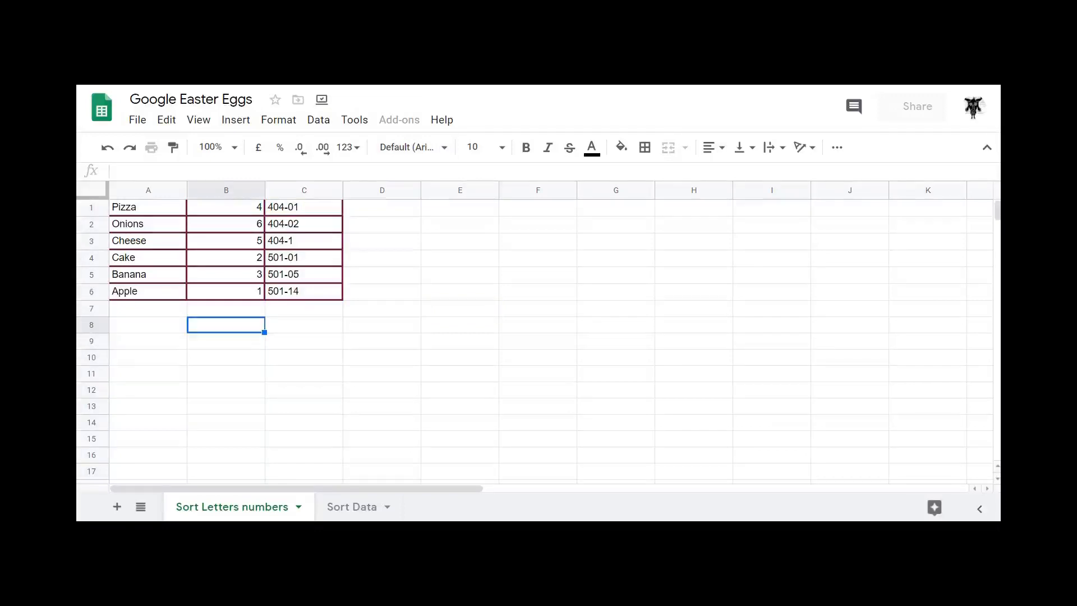
# Step: Sort only the range A1:B6 by column A from A to Z, leaving column C out of the sort
pyautogui.click(148, 207)
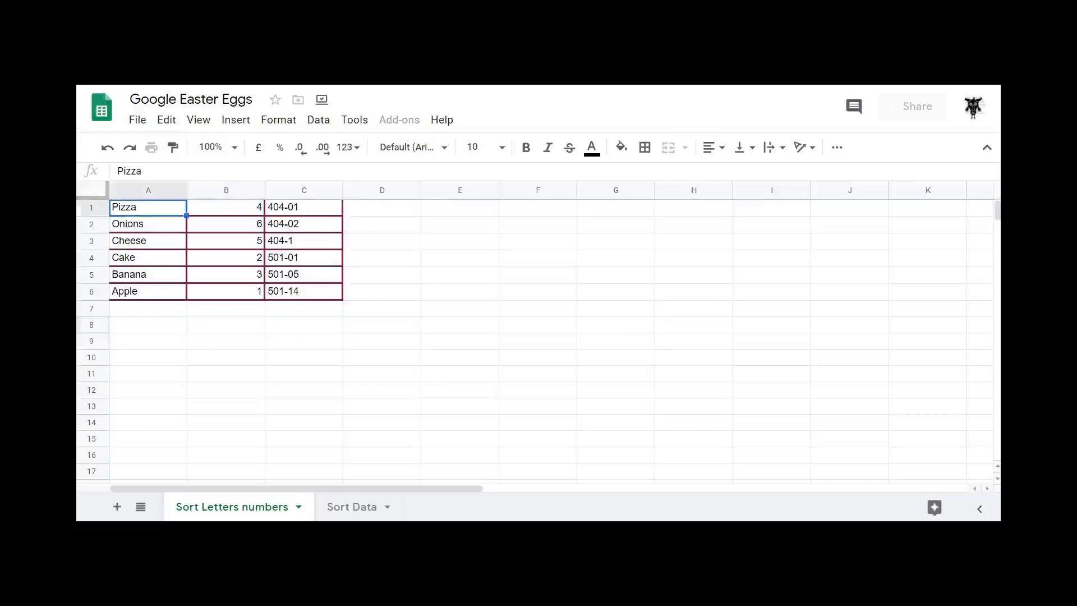
pyautogui.moveTo(148, 208); pyautogui.dragTo(226, 291)
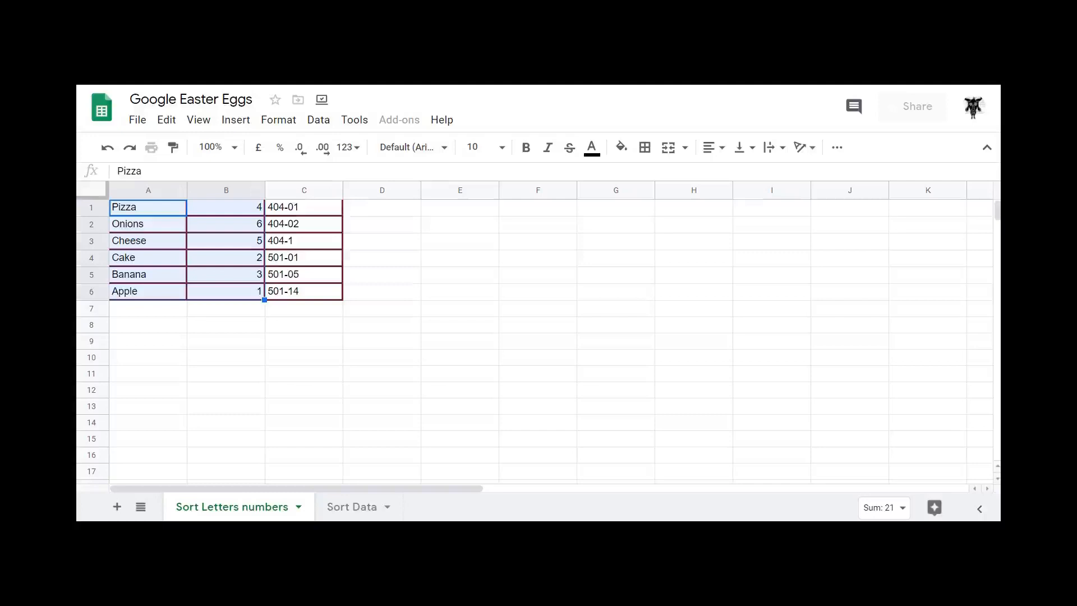
pyautogui.click(319, 120)
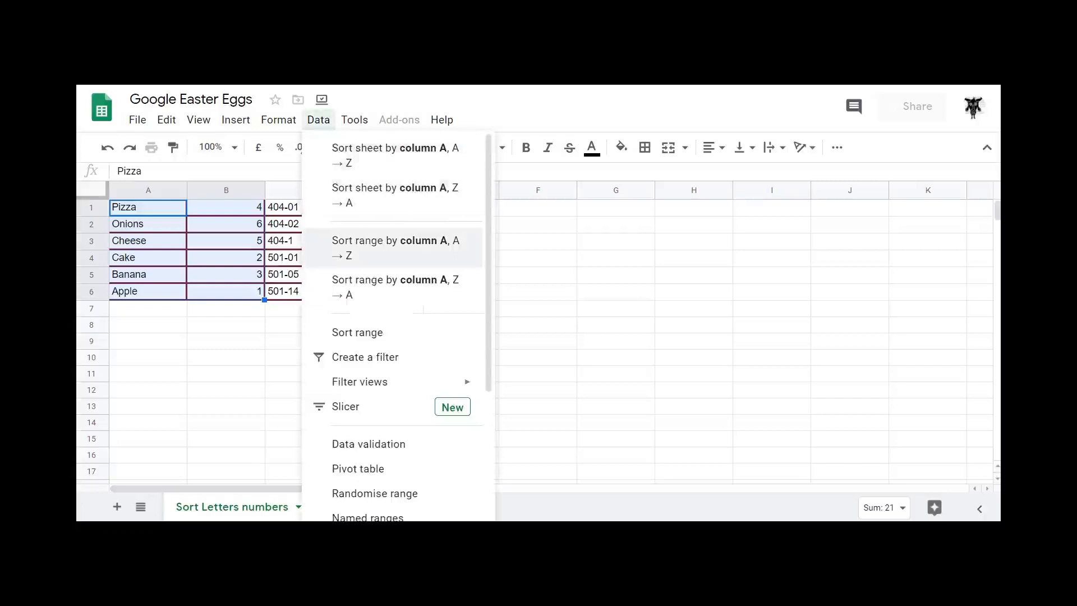
pyautogui.click(395, 247)
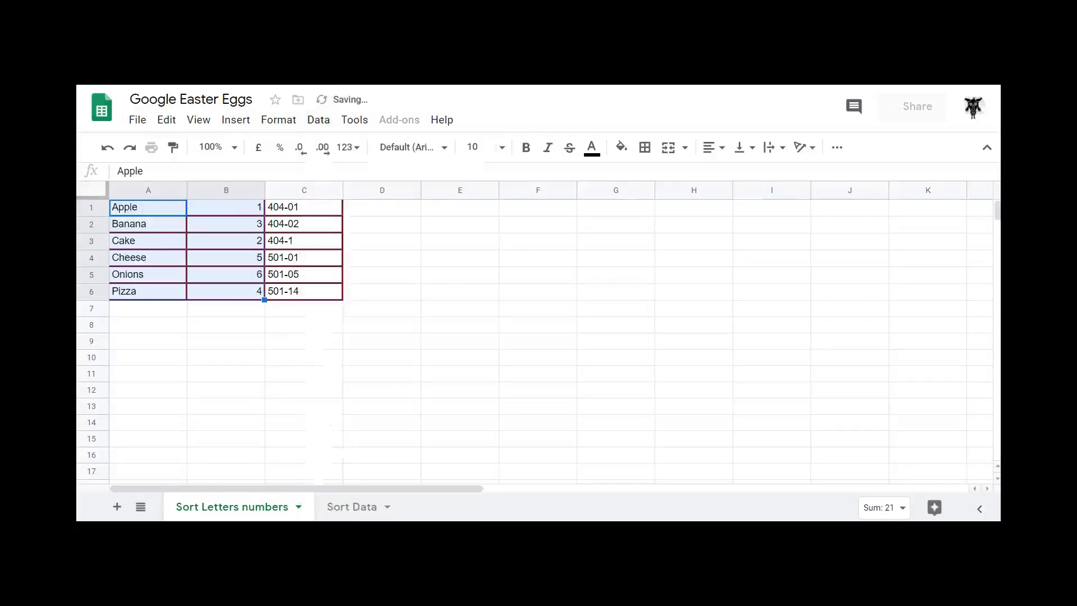
pyautogui.click(304, 357)
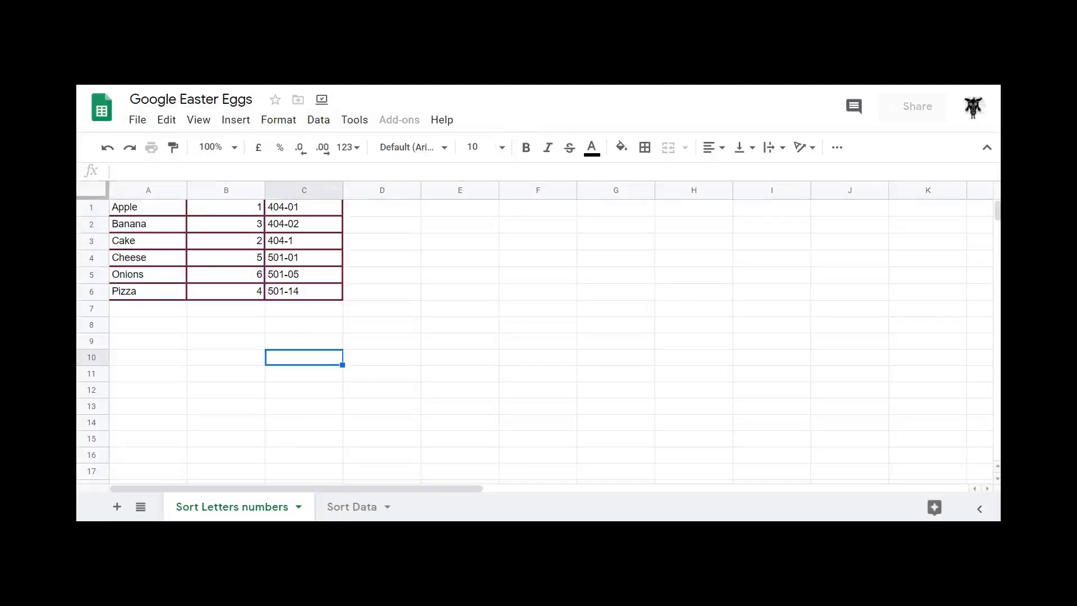
# Step: Sort only the range B1:C6 by column C from A to Z, and re-sort it from Z to A
pyautogui.click(303, 208)
pyautogui.moveTo(304, 208); pyautogui.dragTo(238, 292)
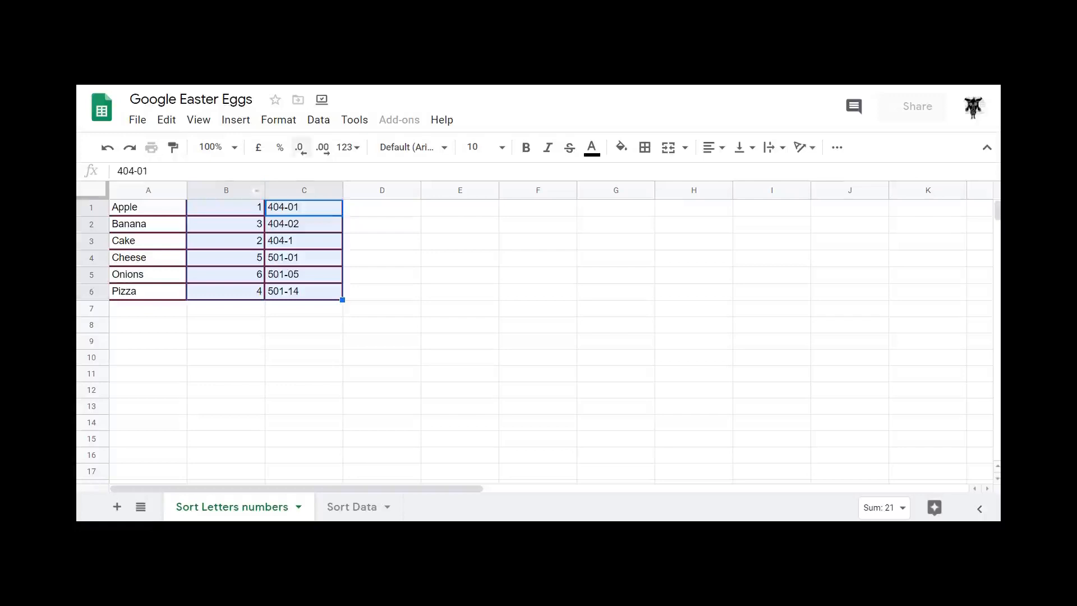
pyautogui.click(318, 119)
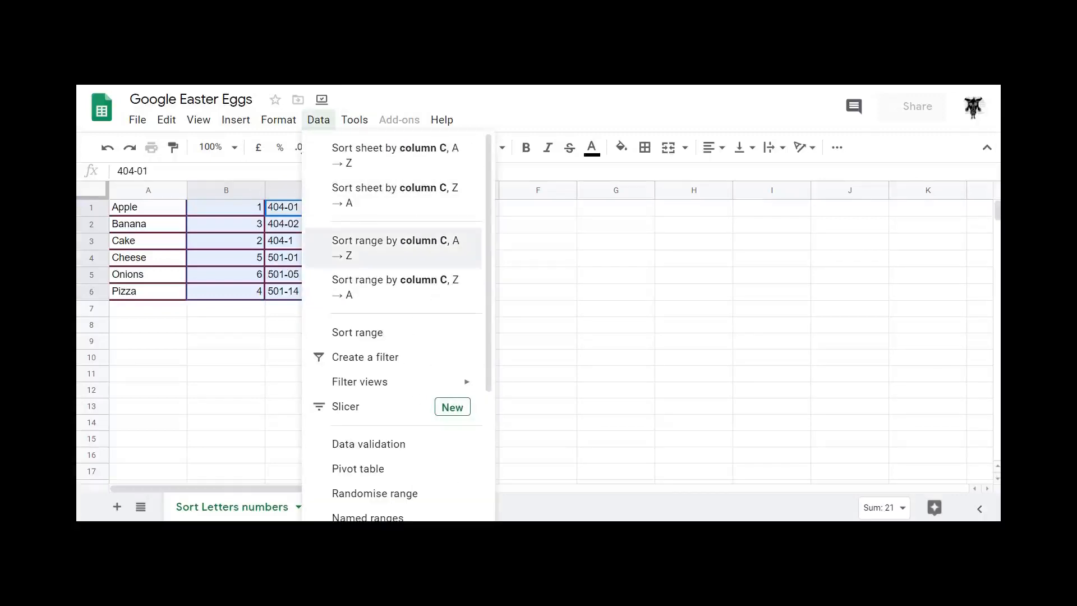
pyautogui.click(395, 247)
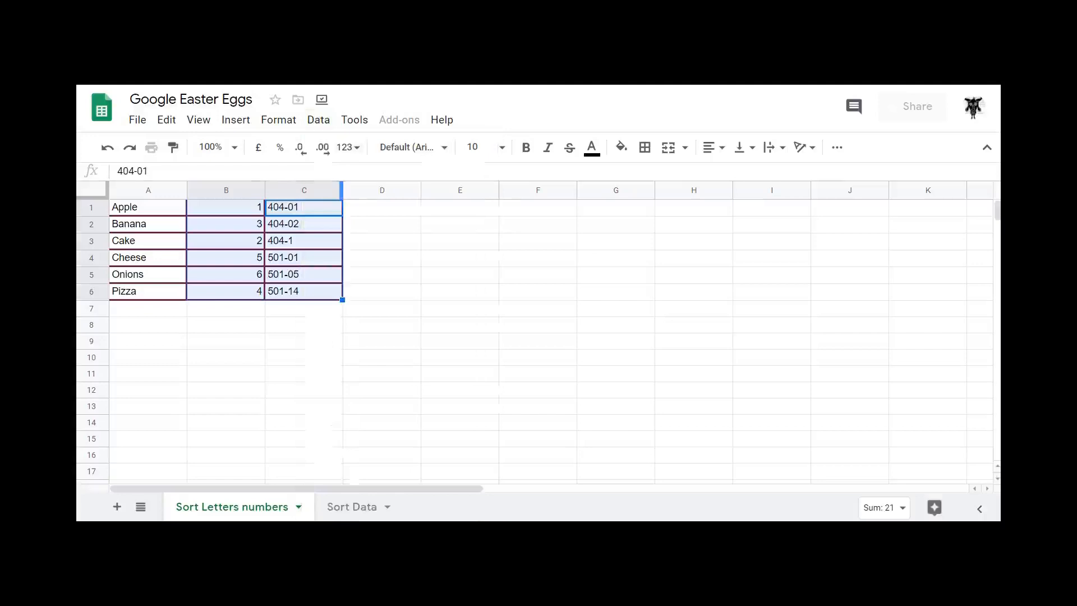
pyautogui.click(318, 120)
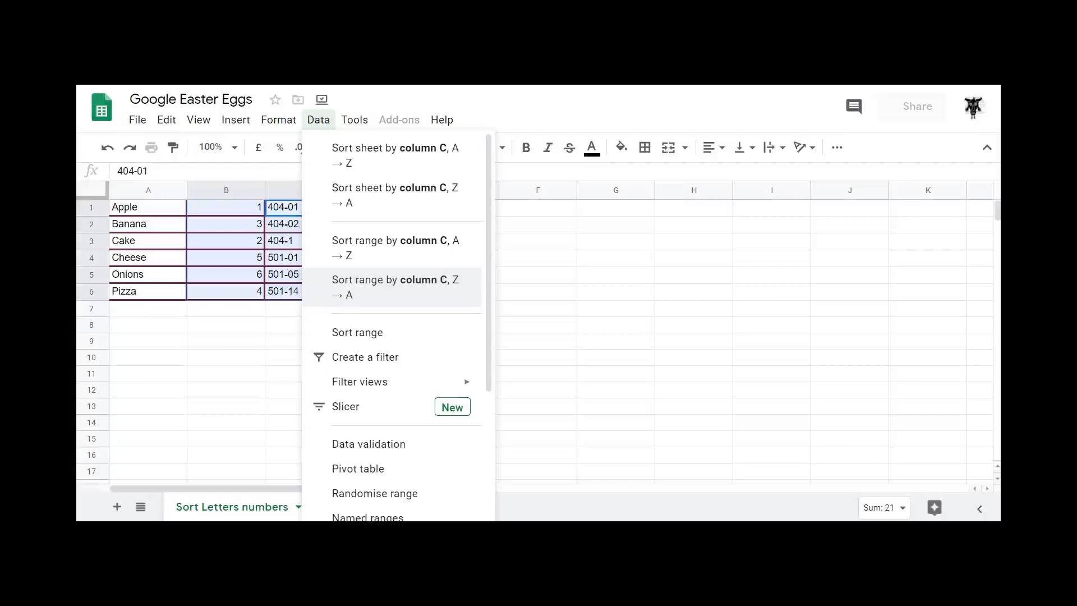
pyautogui.click(396, 286)
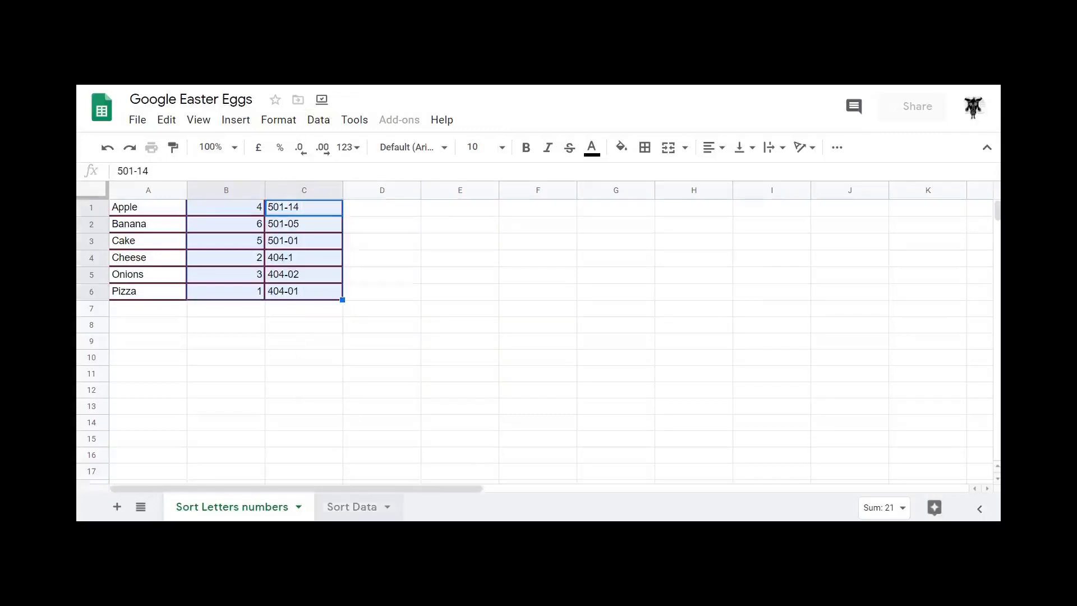
# Step: Switch to the Sort Data sheet and look through the Easter egg table
pyautogui.click(352, 507)
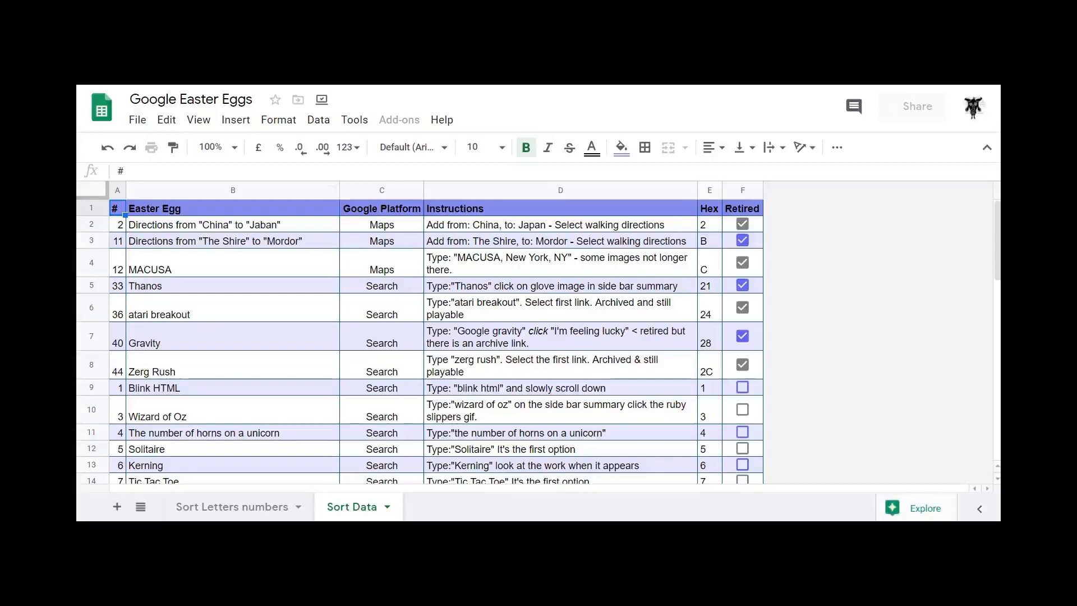
pyautogui.scroll(-3, 421, 336)
pyautogui.scroll(3, 420, 336)
pyautogui.click(381, 307)
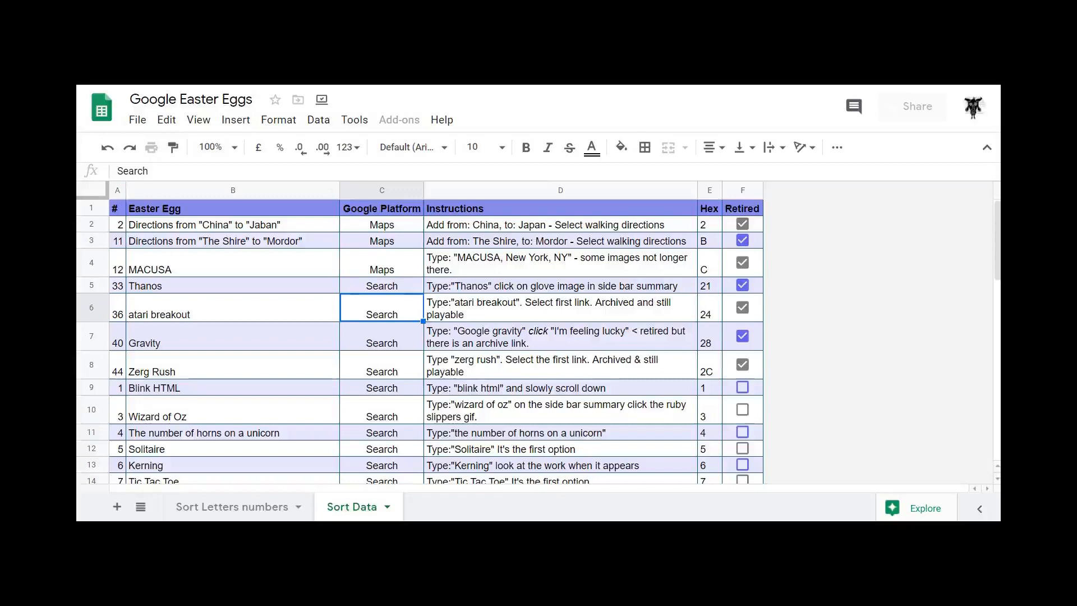
pyautogui.scroll(-6, 420, 342)
pyautogui.scroll(7, 421, 342)
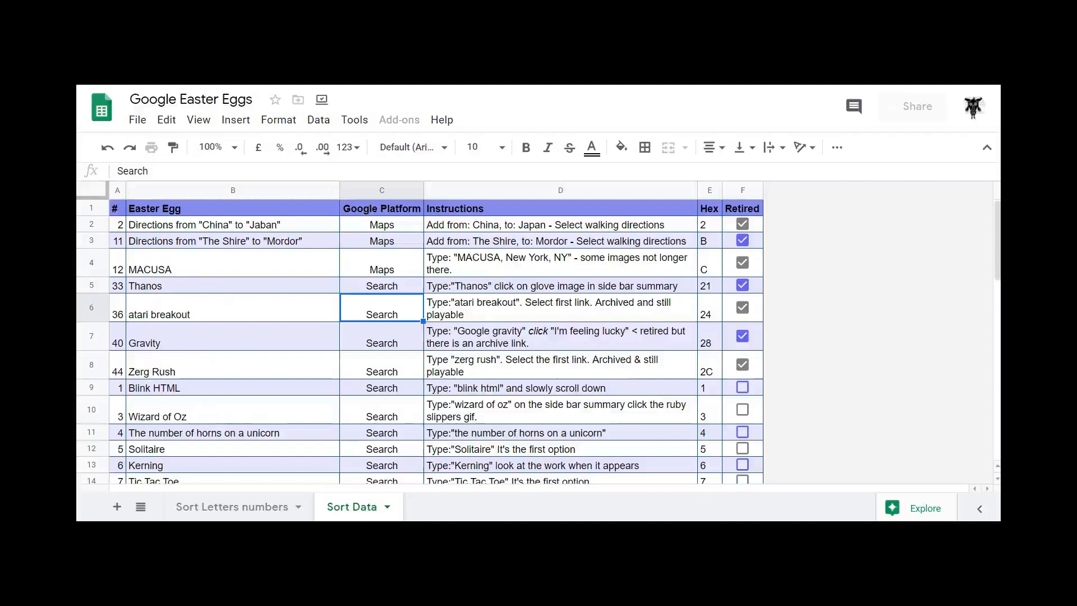
# Step: Sort columns A to F as a range with a header row by the # column from A to Z, and check the order
pyautogui.click(117, 190)
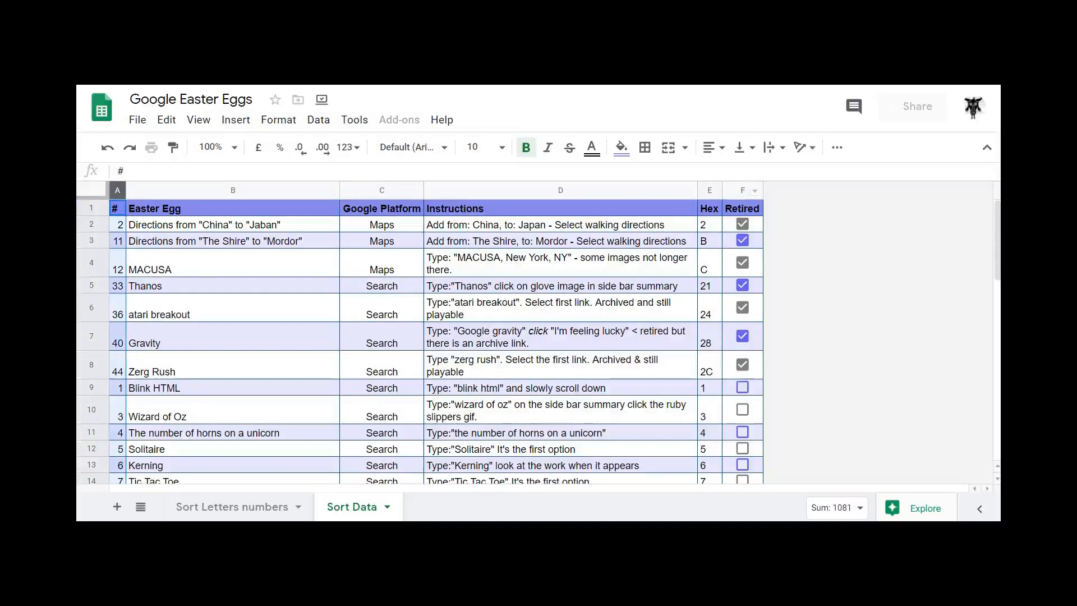
pyautogui.keyDown('shift'); pyautogui.click(742, 190); pyautogui.keyUp('shift')
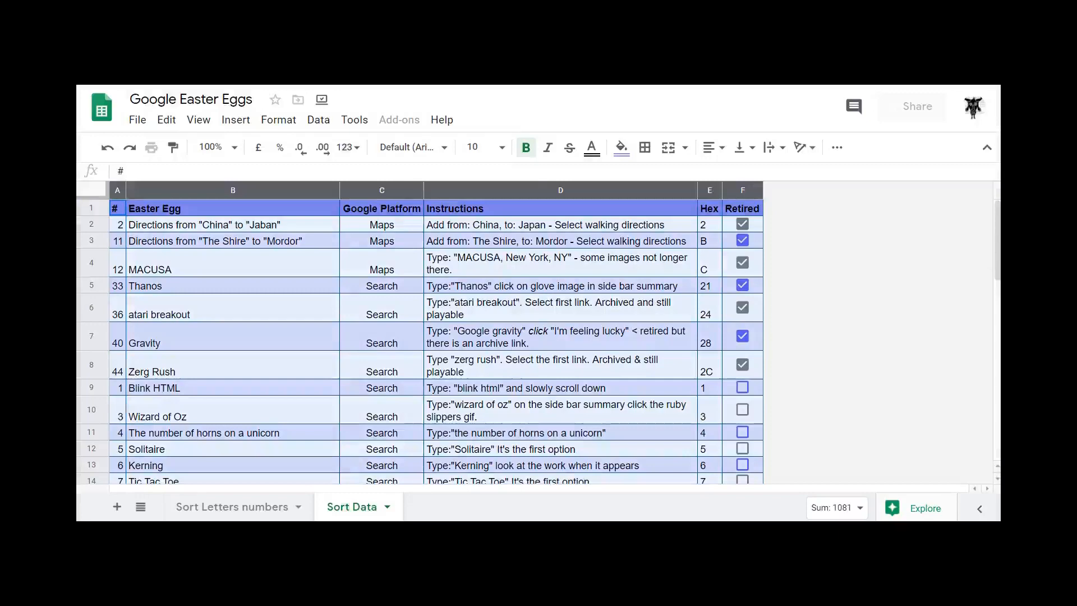
pyautogui.click(319, 120)
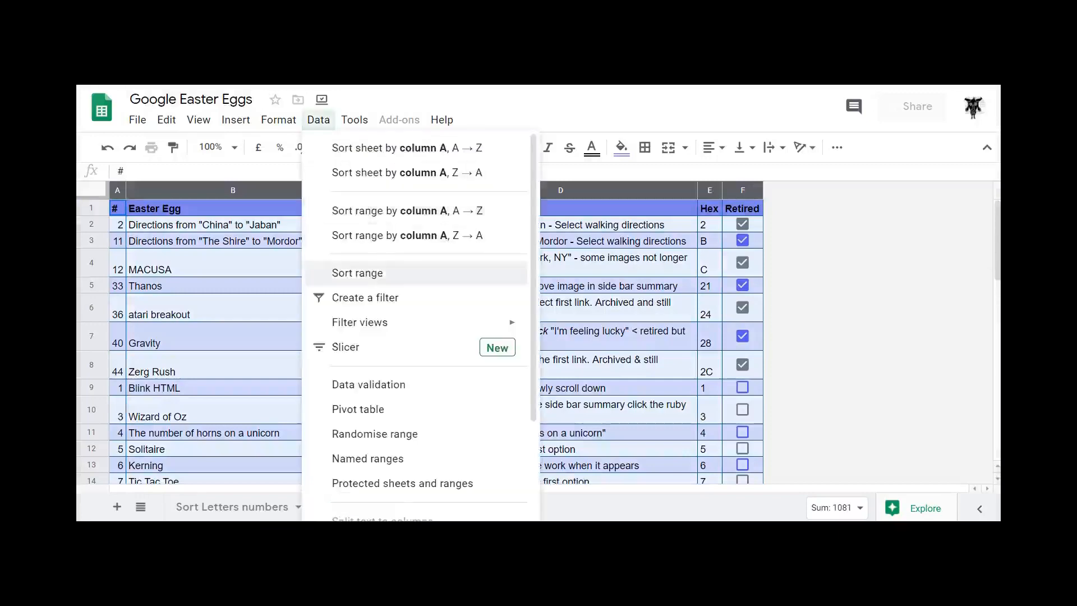
pyautogui.click(359, 273)
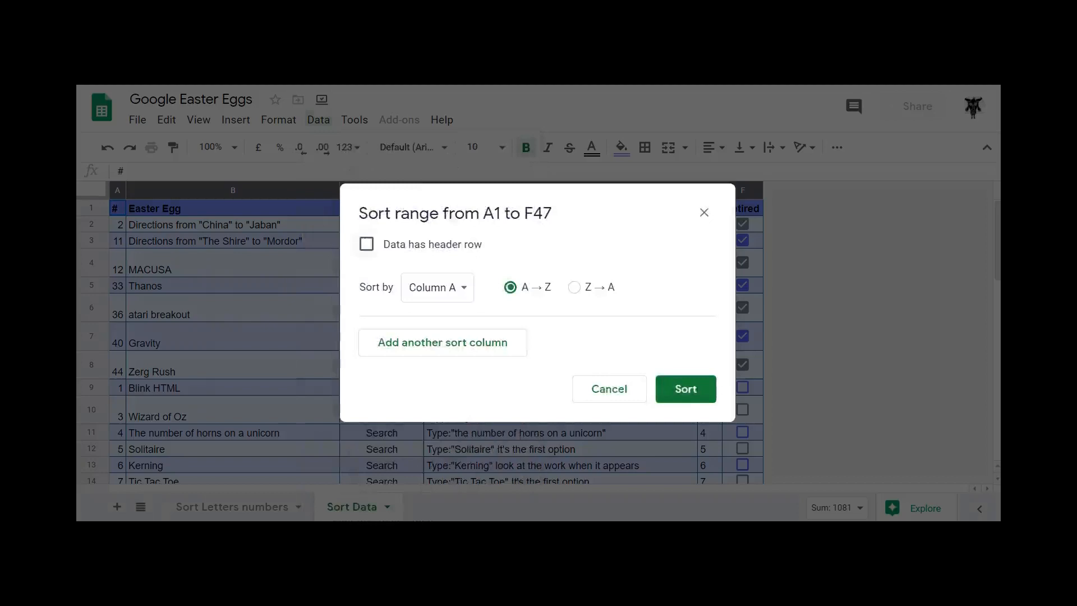
pyautogui.click(367, 244)
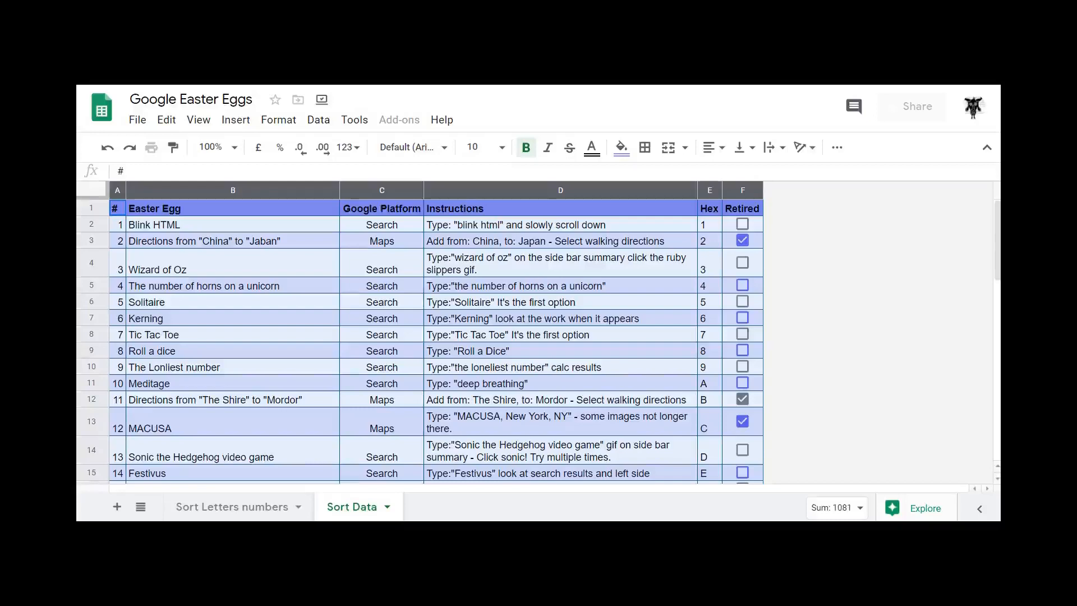
pyautogui.scroll(-10, 420, 342)
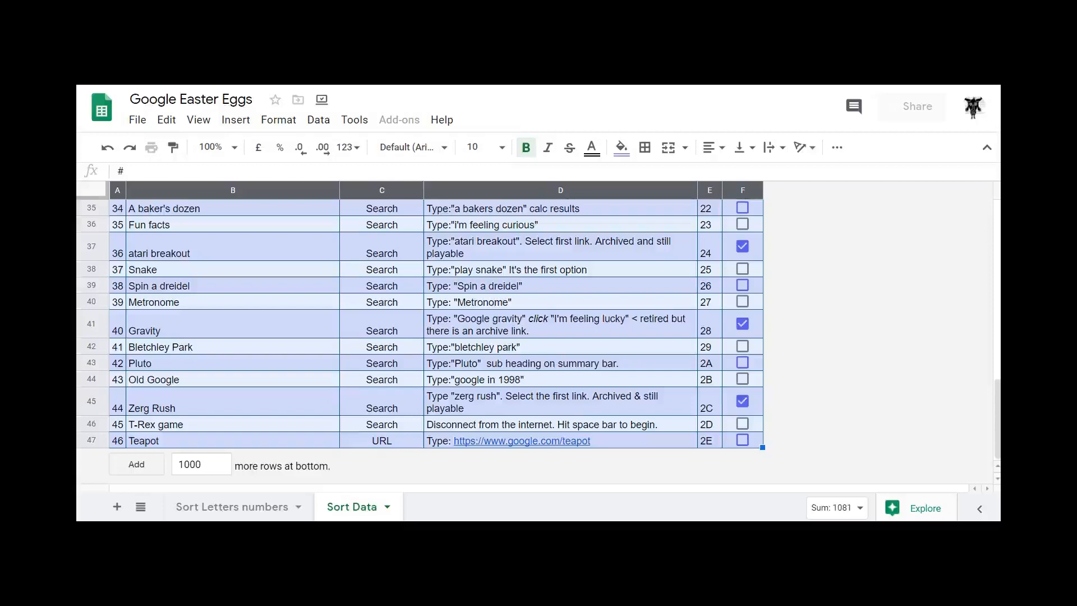
pyautogui.scroll(10, 421, 342)
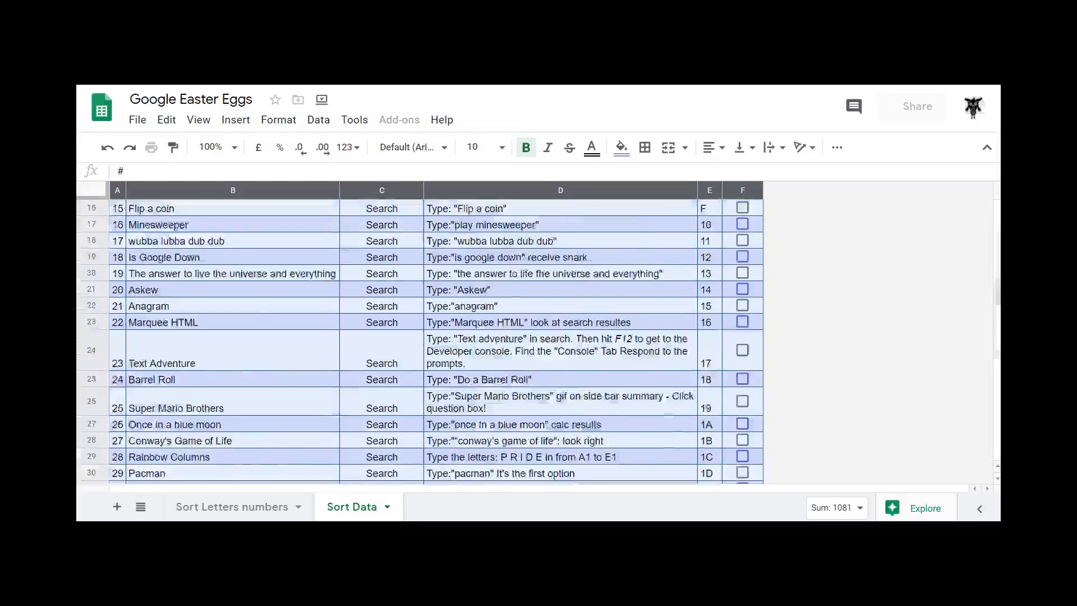
pyautogui.click(233, 241)
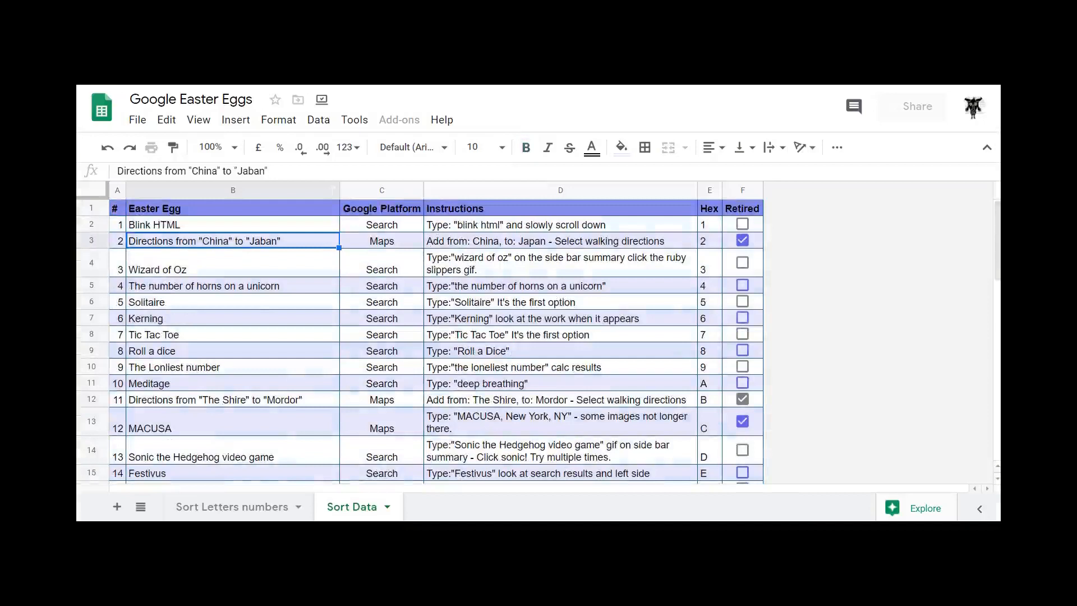
# Step: Sort columns A to F as a range with a header row by the Easter Egg column from Z to A, and check the order
pyautogui.click(117, 190)
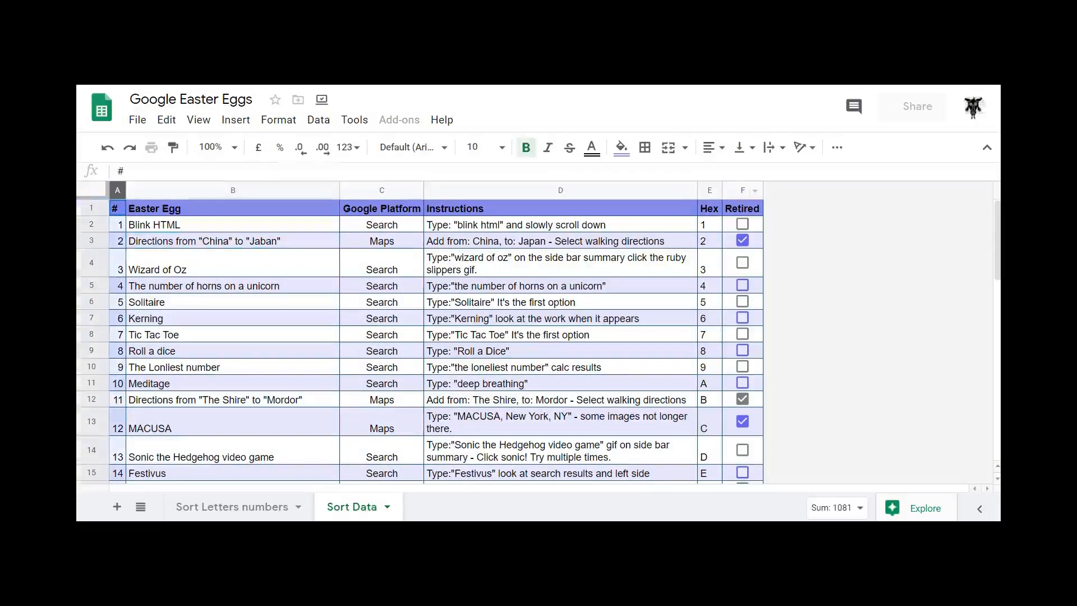
pyautogui.keyDown('shift'); pyautogui.click(743, 191); pyautogui.keyUp('shift')
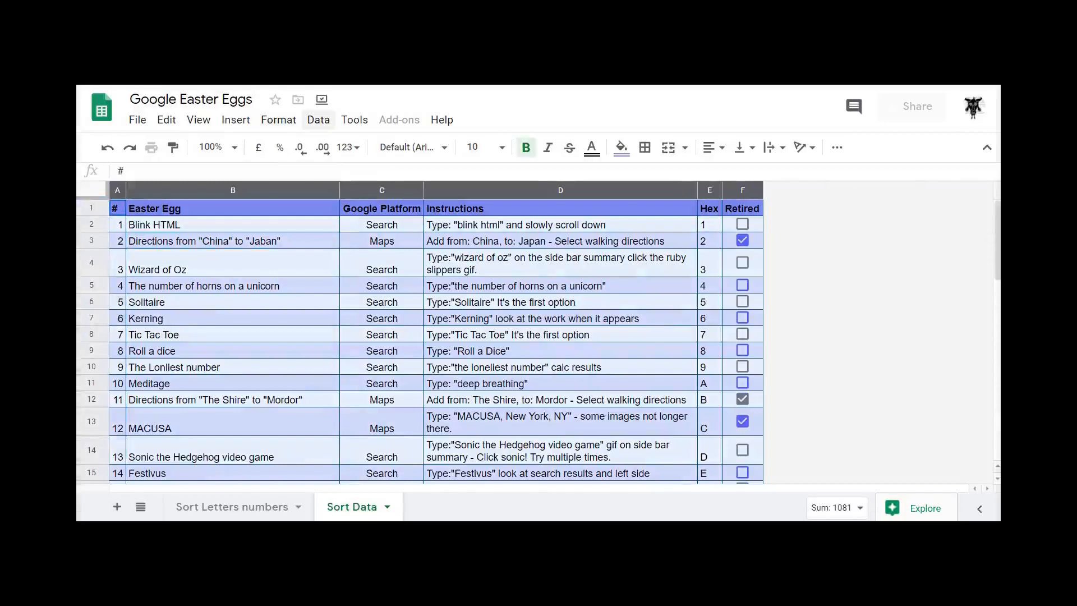
pyautogui.click(318, 120)
pyautogui.click(359, 274)
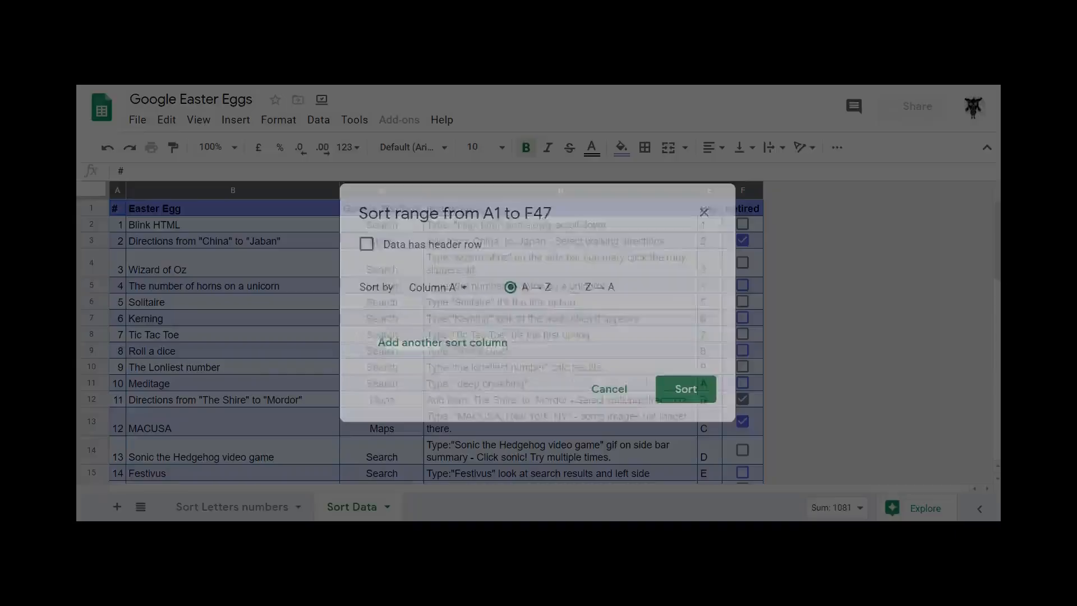
pyautogui.click(366, 244)
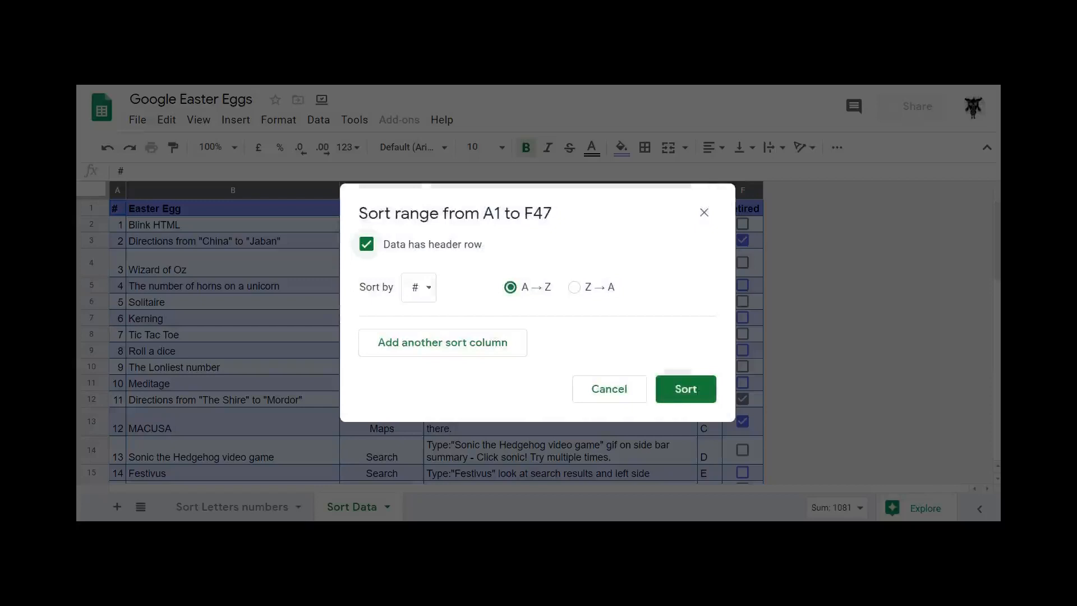
pyautogui.click(418, 287)
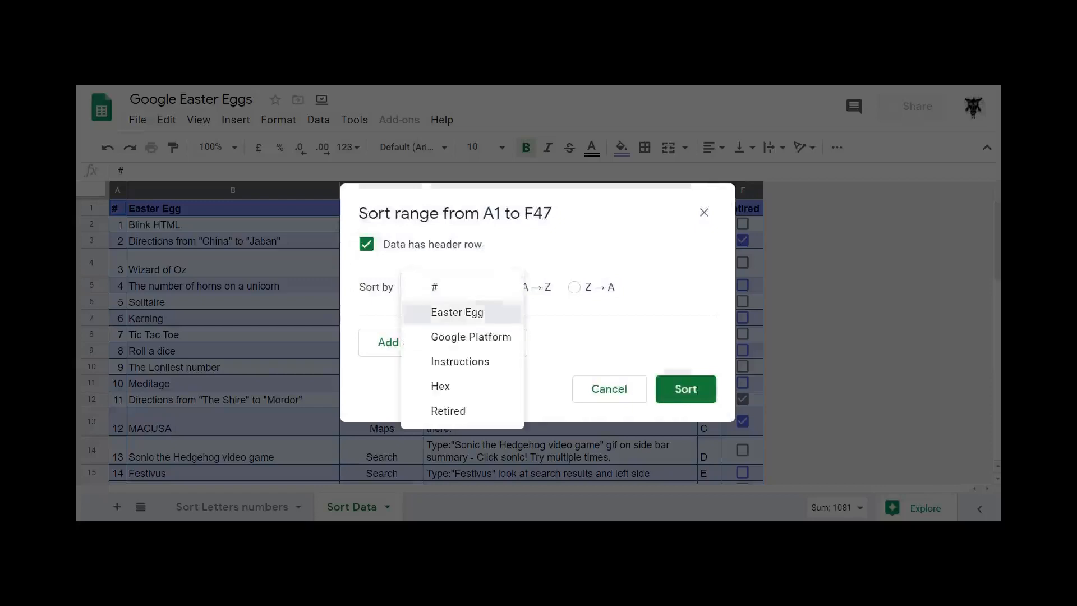
pyautogui.click(457, 312)
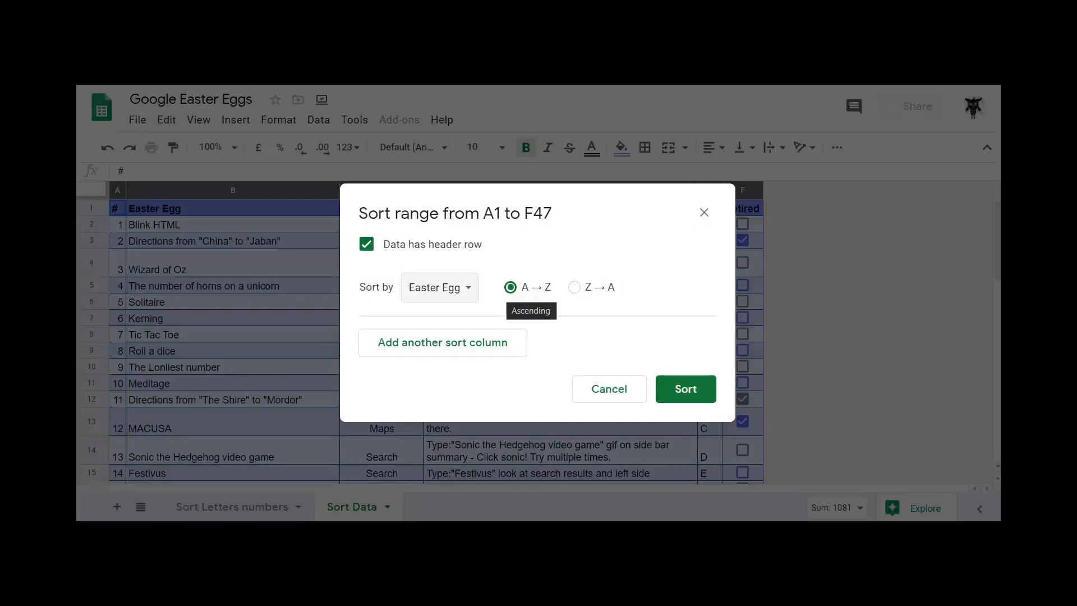
pyautogui.click(574, 287)
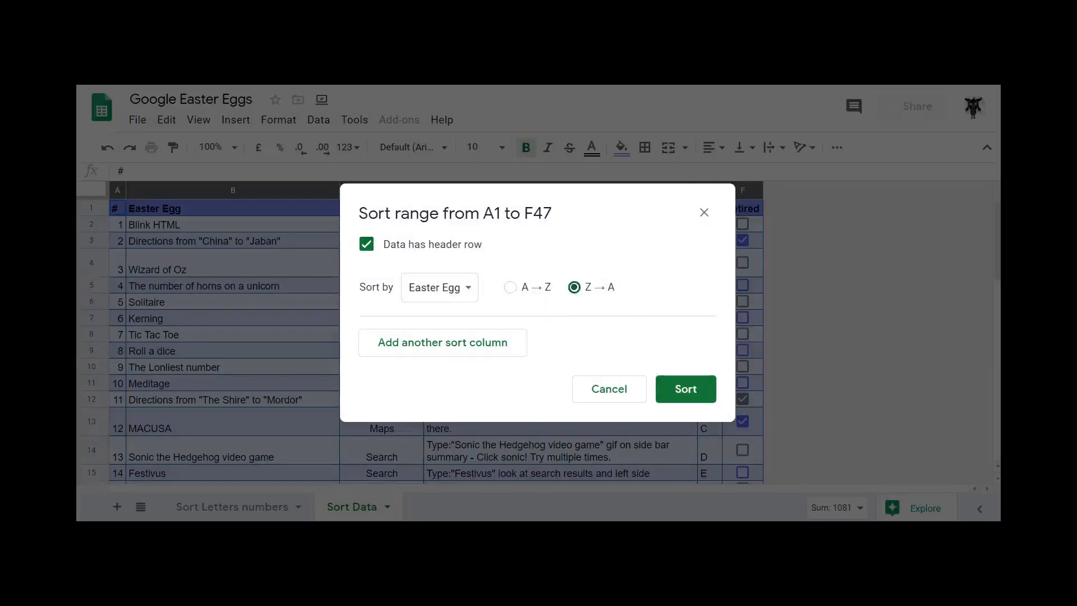
pyautogui.click(685, 388)
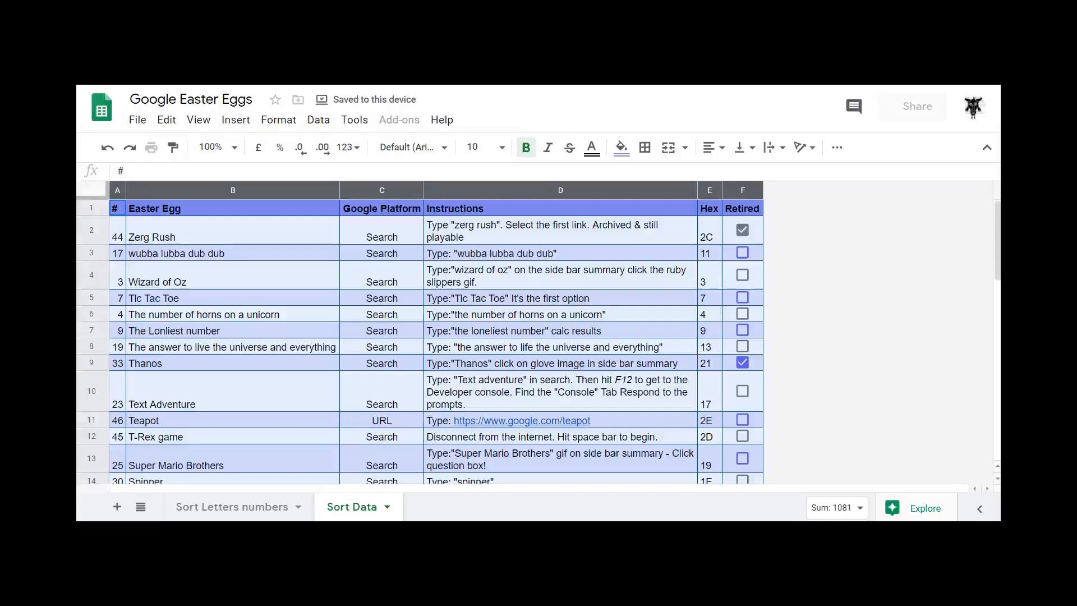
pyautogui.scroll(-15, 421, 342)
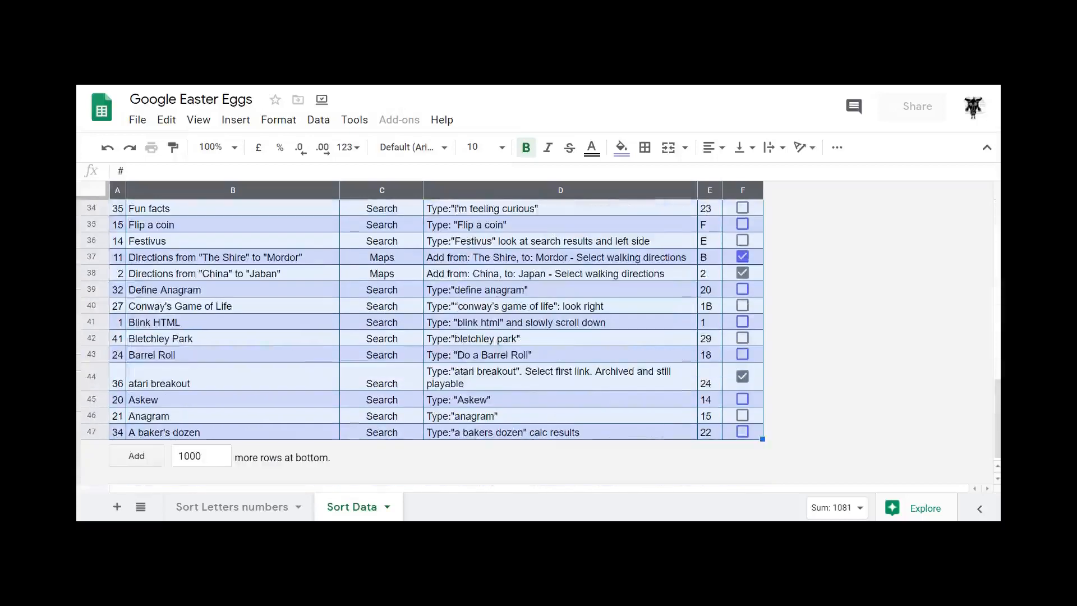
pyautogui.scroll(15, 421, 336)
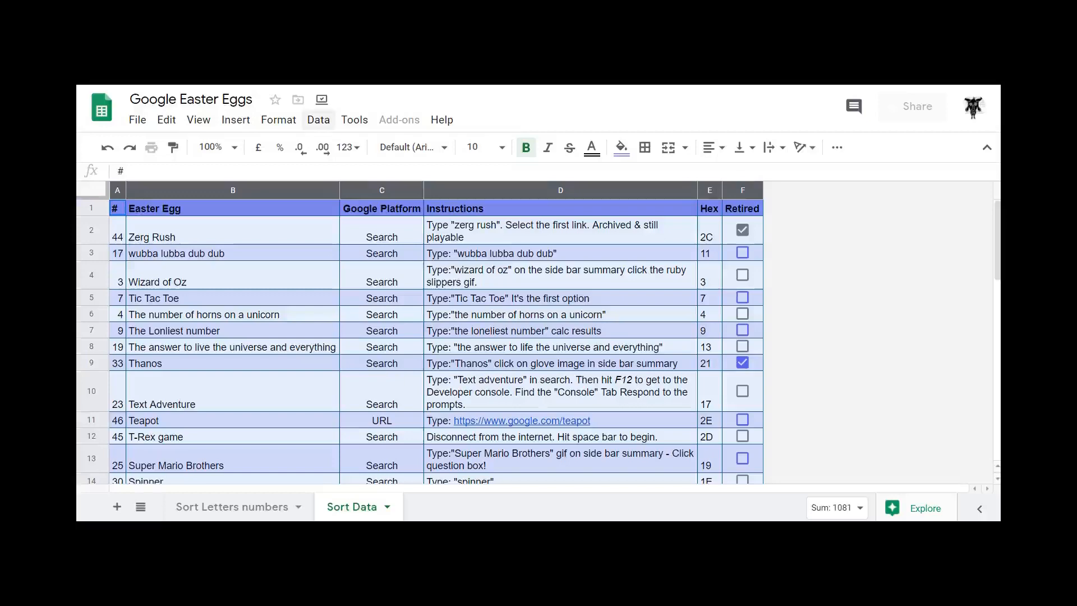
# Step: Sort the selected range A1 to F47 with a header row by the Instructions column from A to Z, and check the order
pyautogui.click(318, 119)
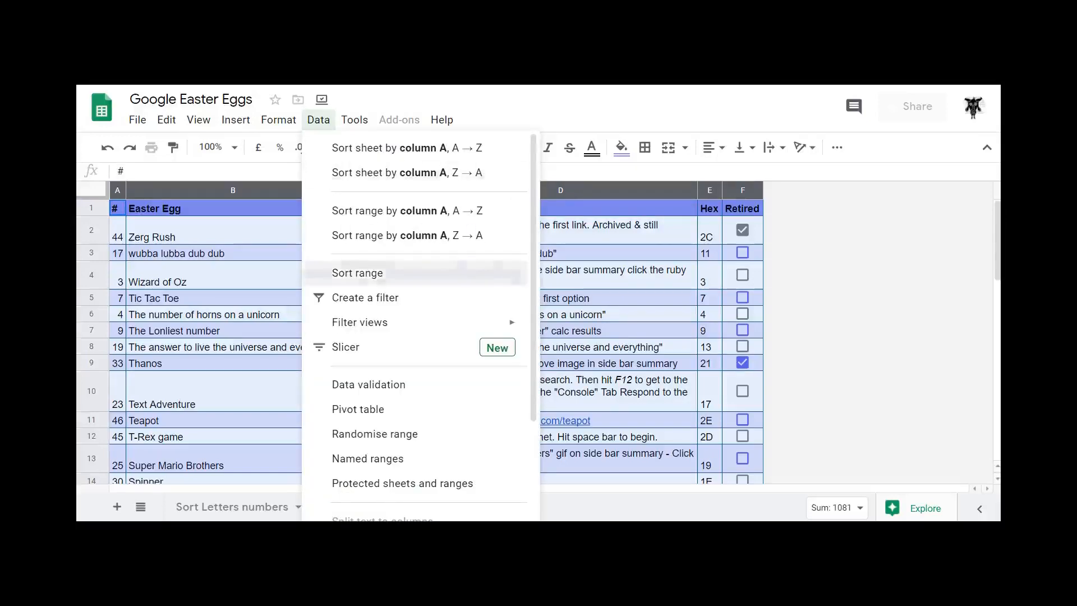
pyautogui.click(357, 272)
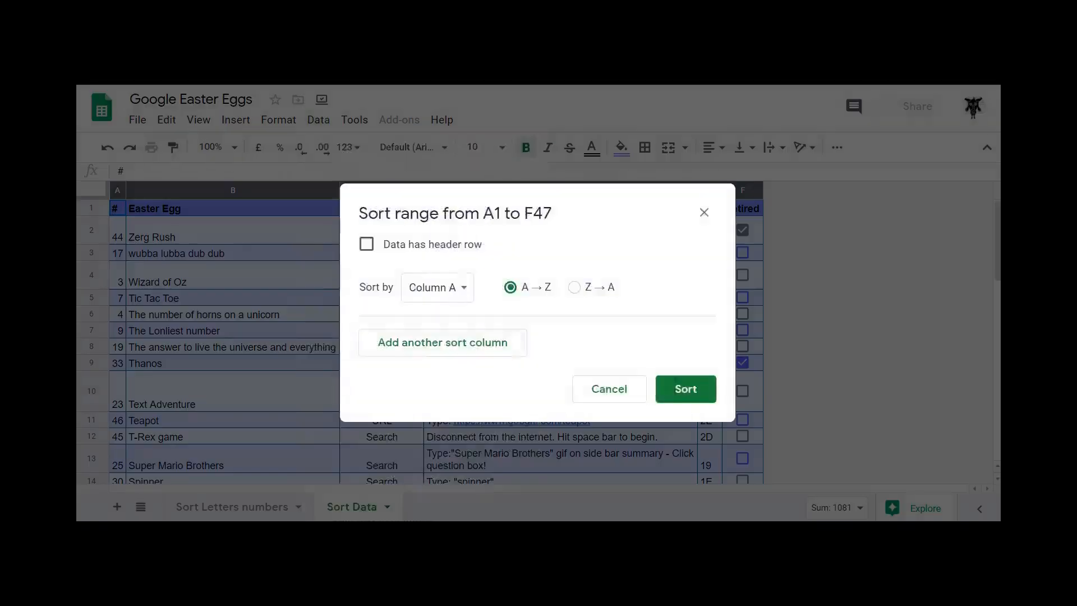
pyautogui.click(366, 244)
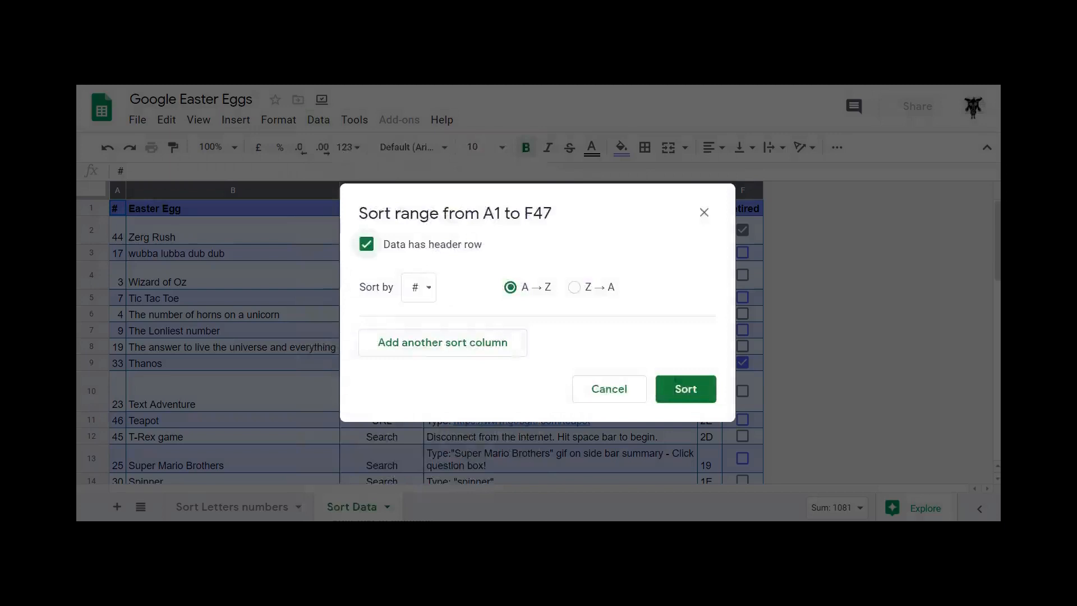
pyautogui.click(419, 288)
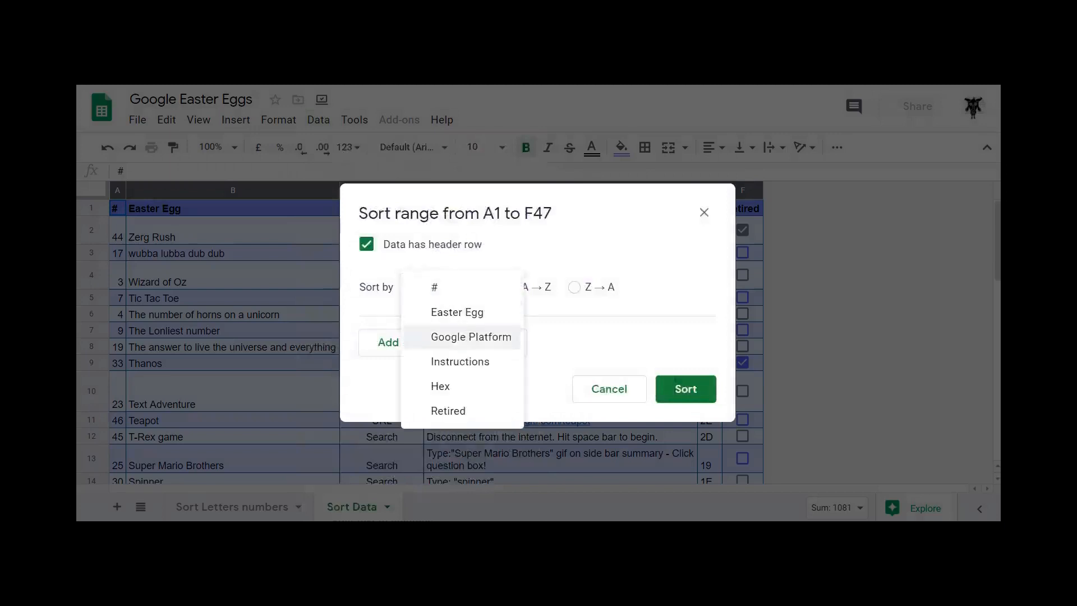
pyautogui.click(460, 361)
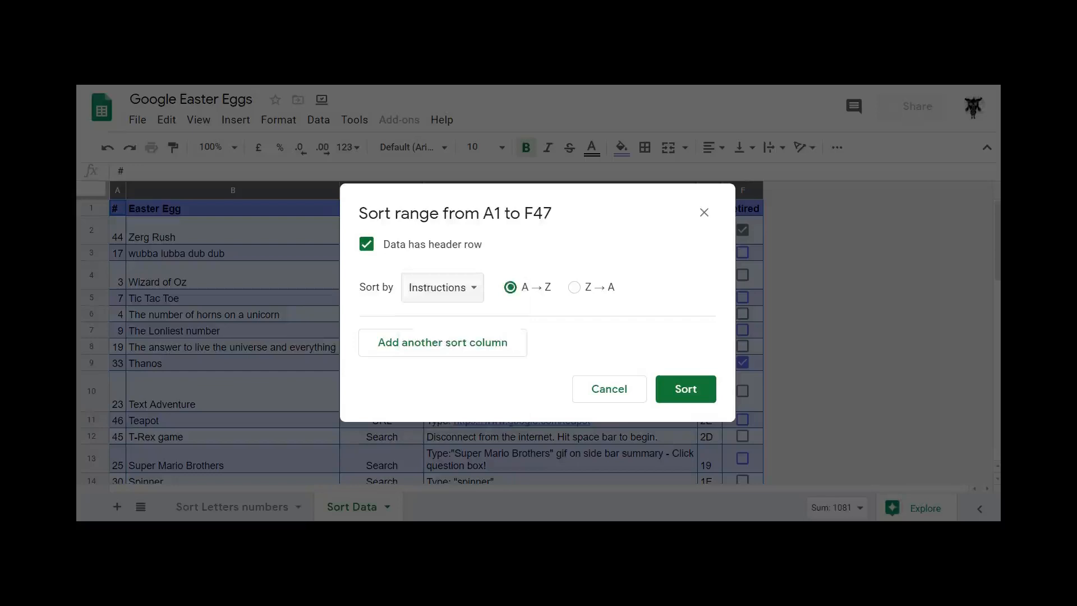
pyautogui.click(686, 389)
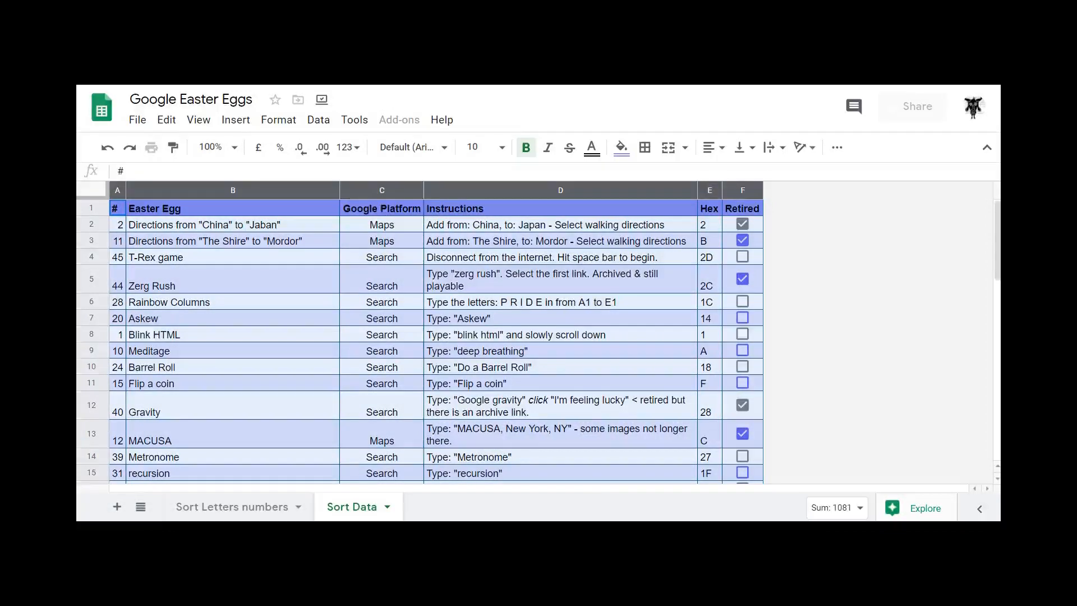
pyautogui.scroll(-2, 421, 336)
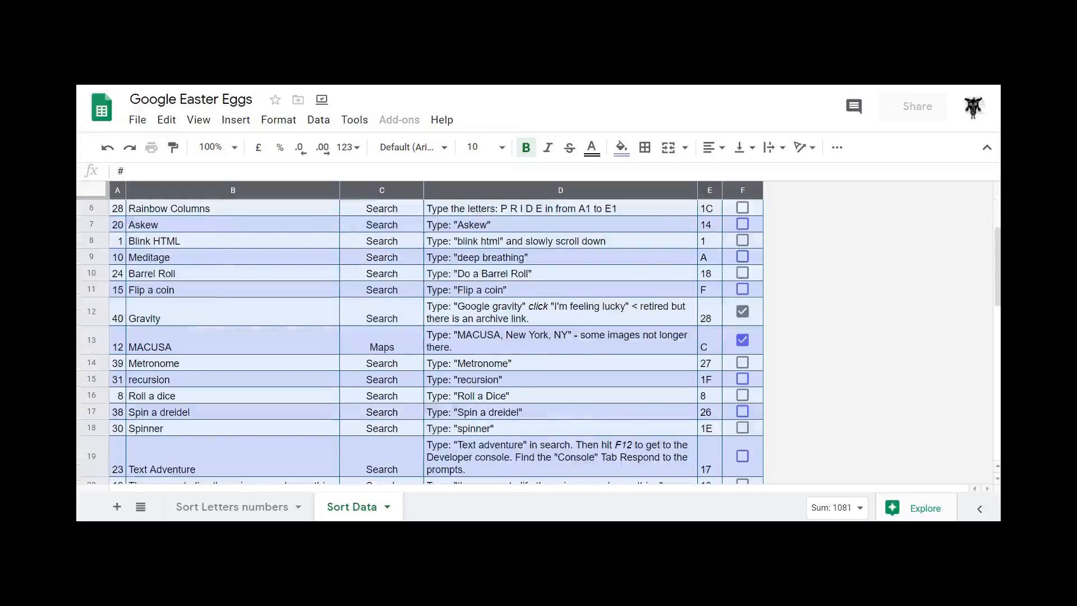
pyautogui.scroll(2, 421, 336)
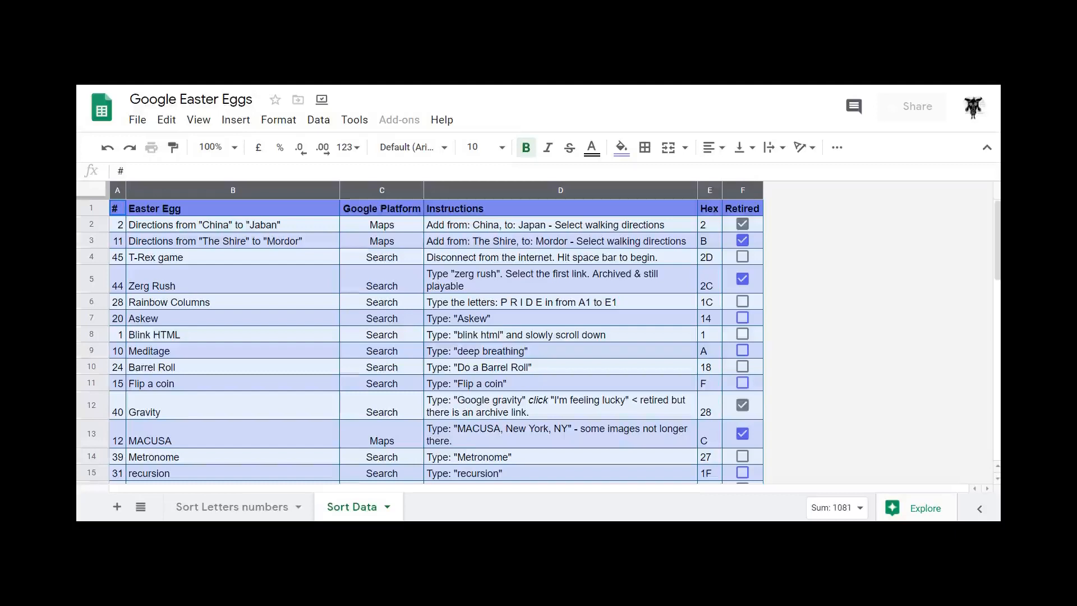
pyautogui.scroll(-3, 420, 336)
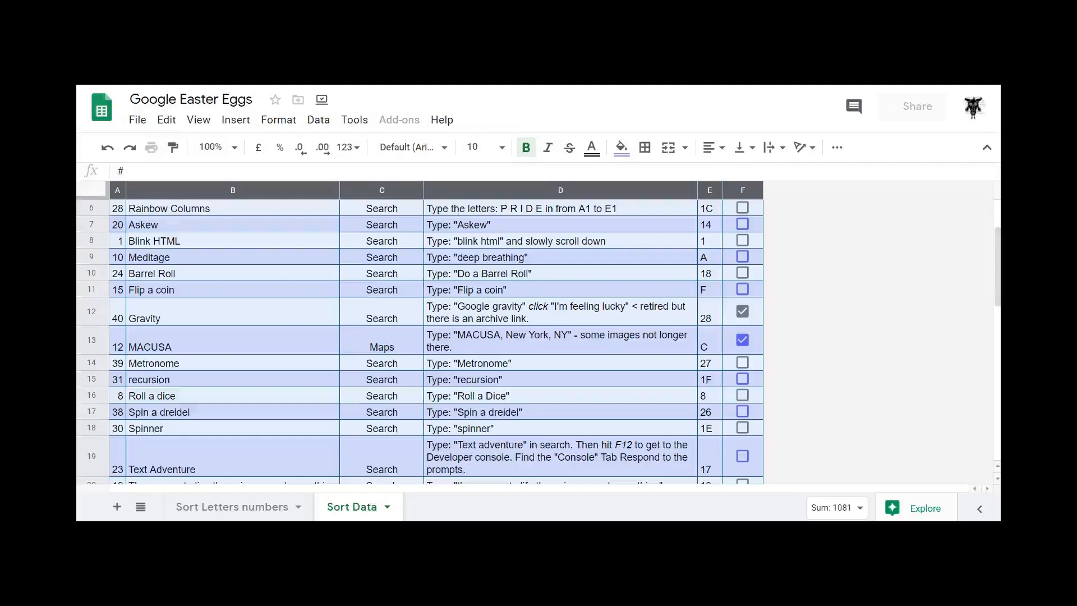
pyautogui.scroll(3, 420, 336)
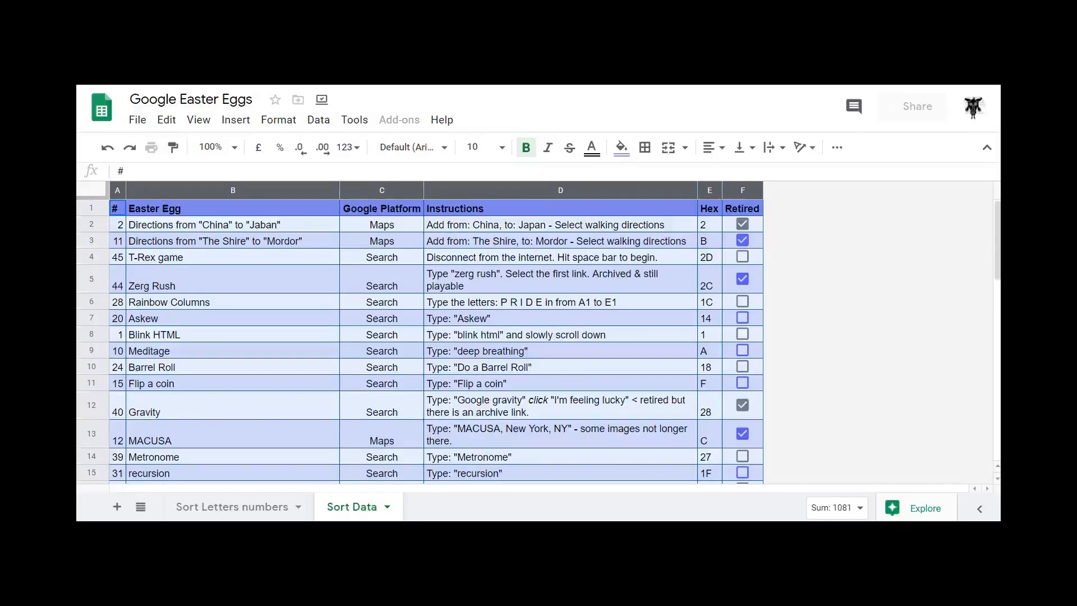
pyautogui.scroll(-5, 421, 348)
pyautogui.scroll(5, 420, 348)
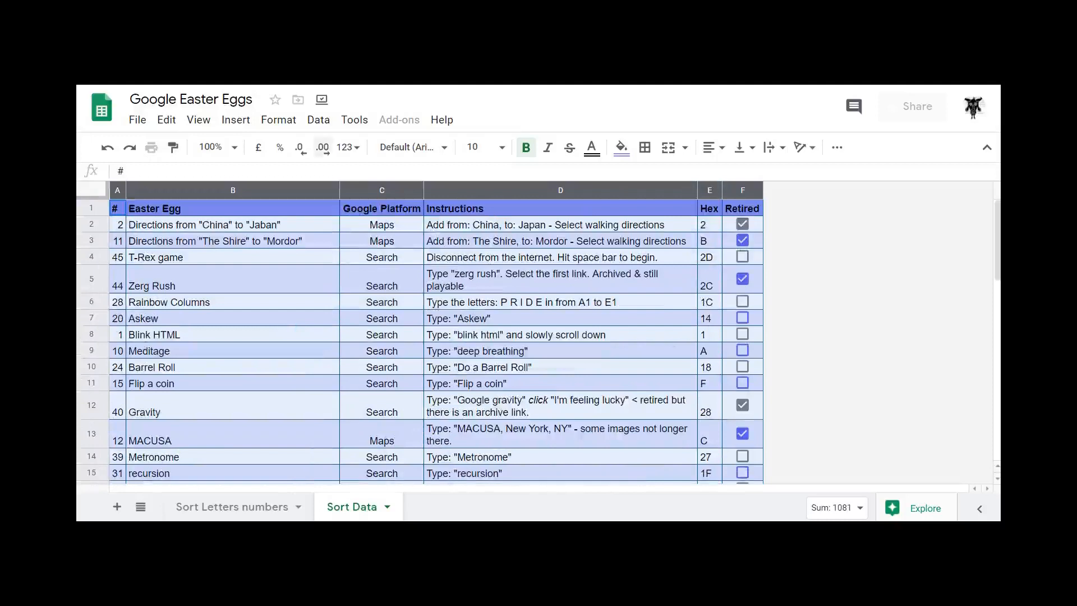
# Step: Sort the selected range A1 to F47 with a header row by the Hex column from A to Z
pyautogui.click(318, 119)
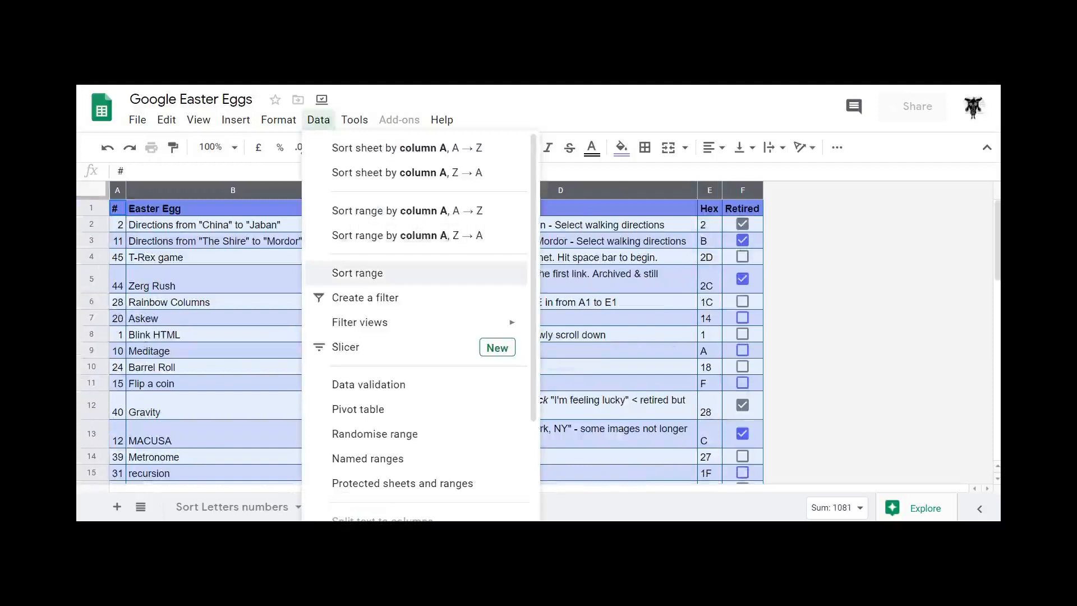
pyautogui.click(357, 272)
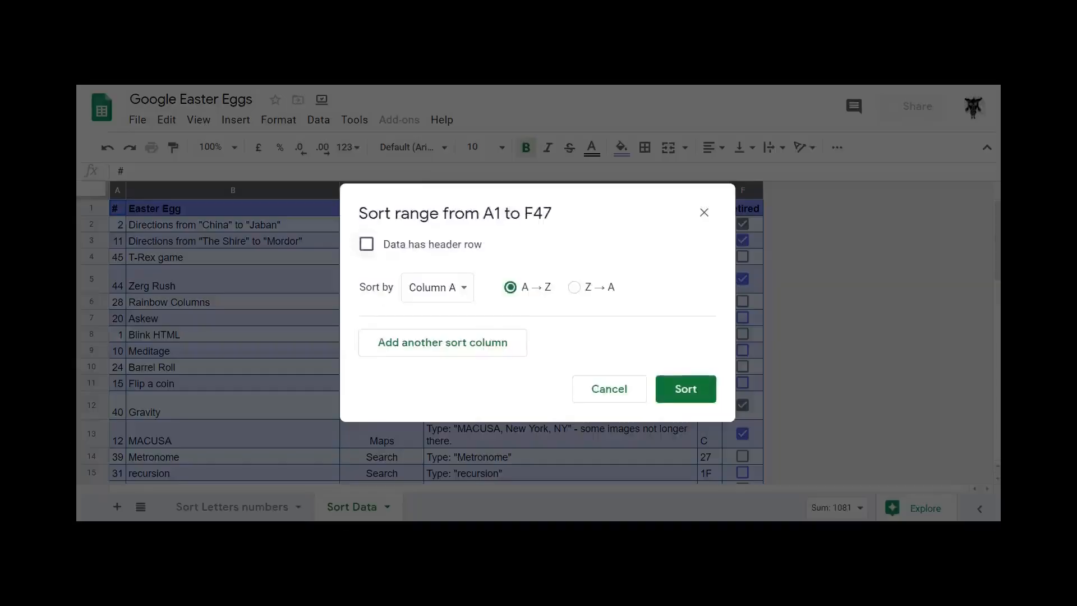
pyautogui.click(366, 244)
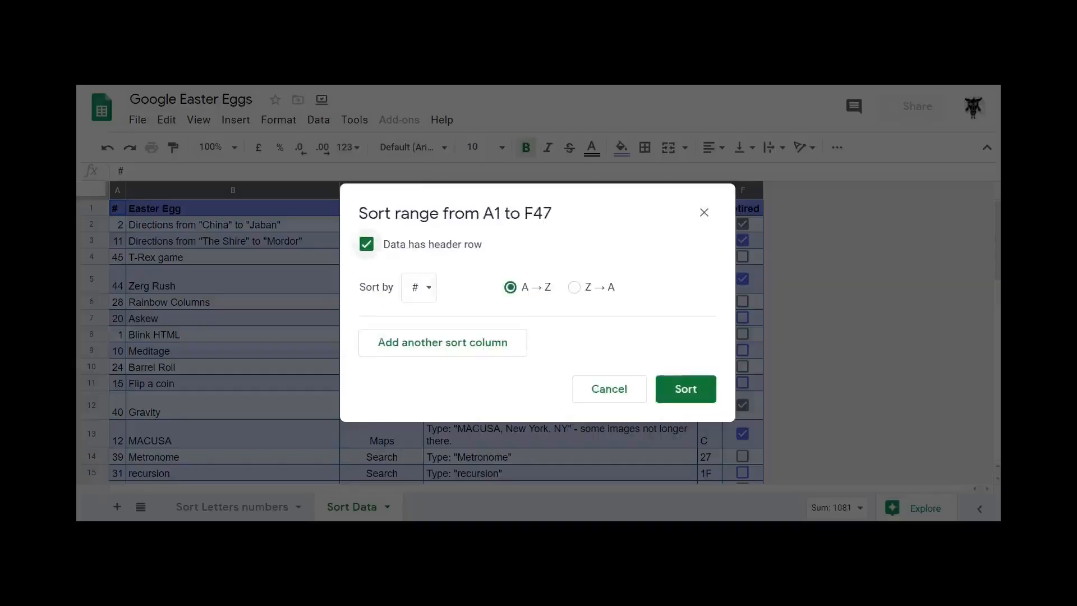
pyautogui.click(418, 287)
pyautogui.click(440, 386)
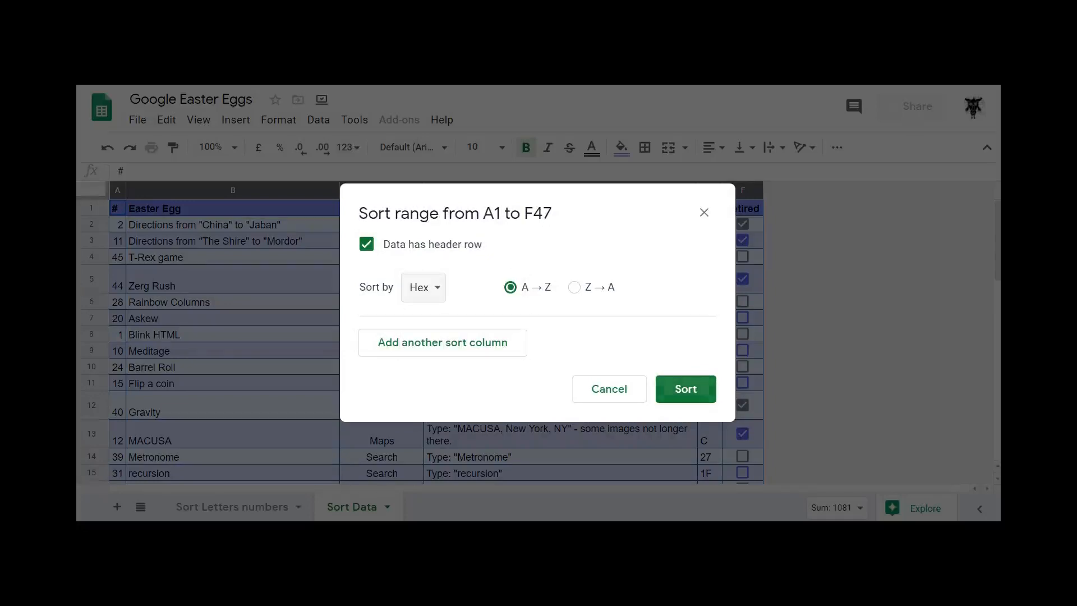
pyautogui.click(686, 389)
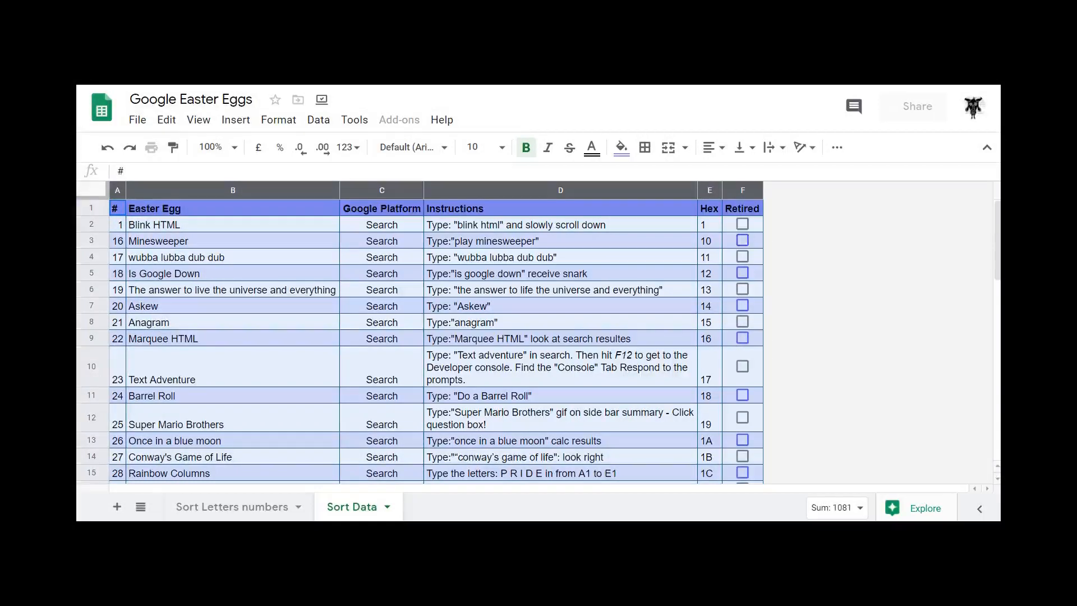
# Step: Examine how the Hex values, with their mix of digits and letters, are ordered from the first to the last row of the table
pyautogui.scroll(-10, 426, 337)
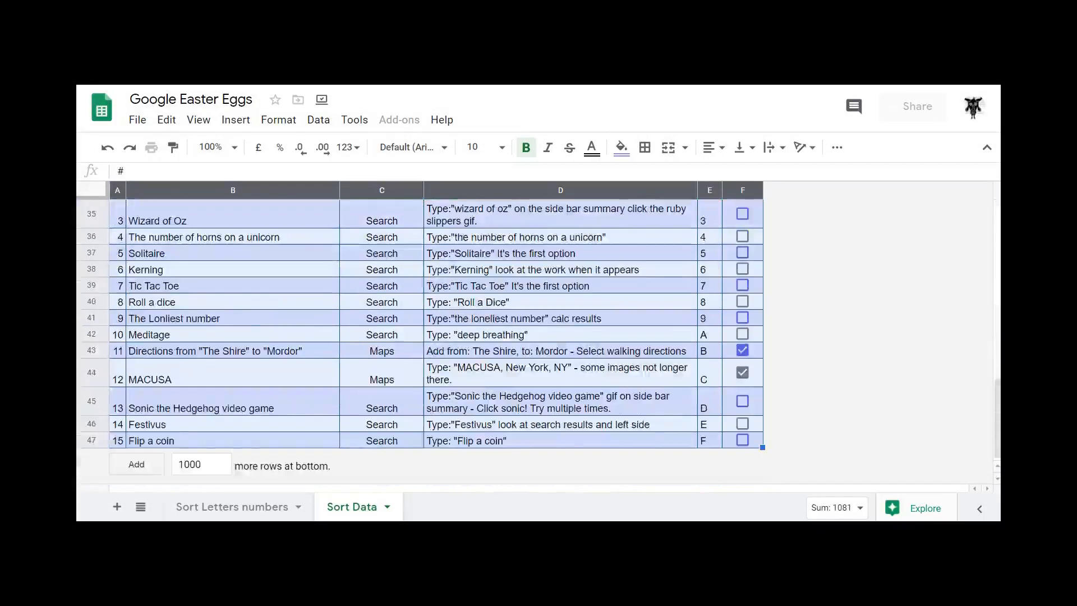
pyautogui.scroll(10, 426, 337)
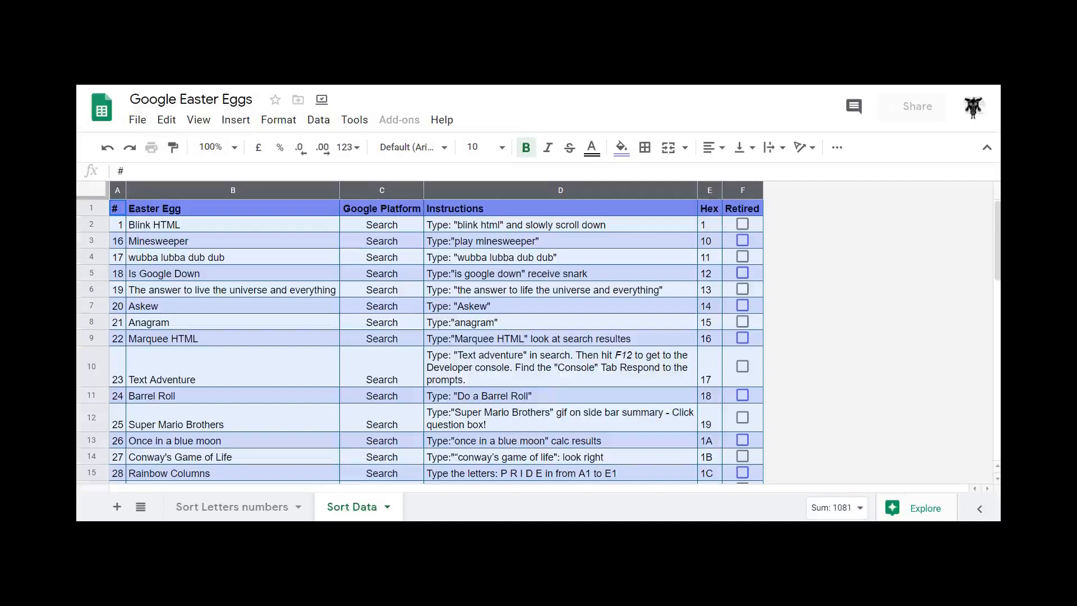
pyautogui.scroll(-5, 421, 342)
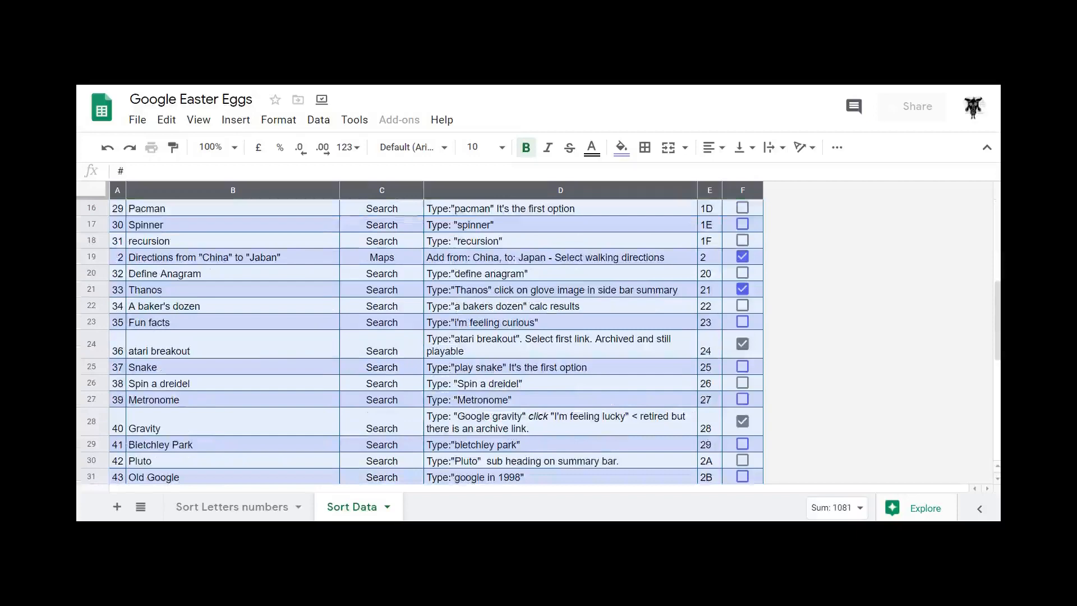
pyautogui.scroll(3, 420, 342)
pyautogui.scroll(-6, 421, 342)
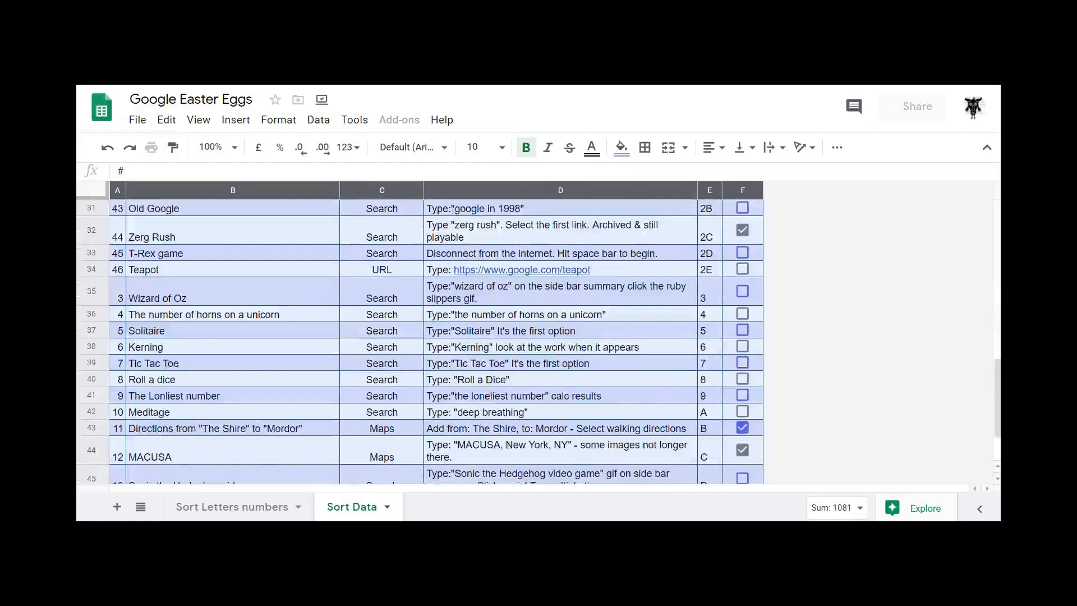
pyautogui.scroll(-3, 421, 342)
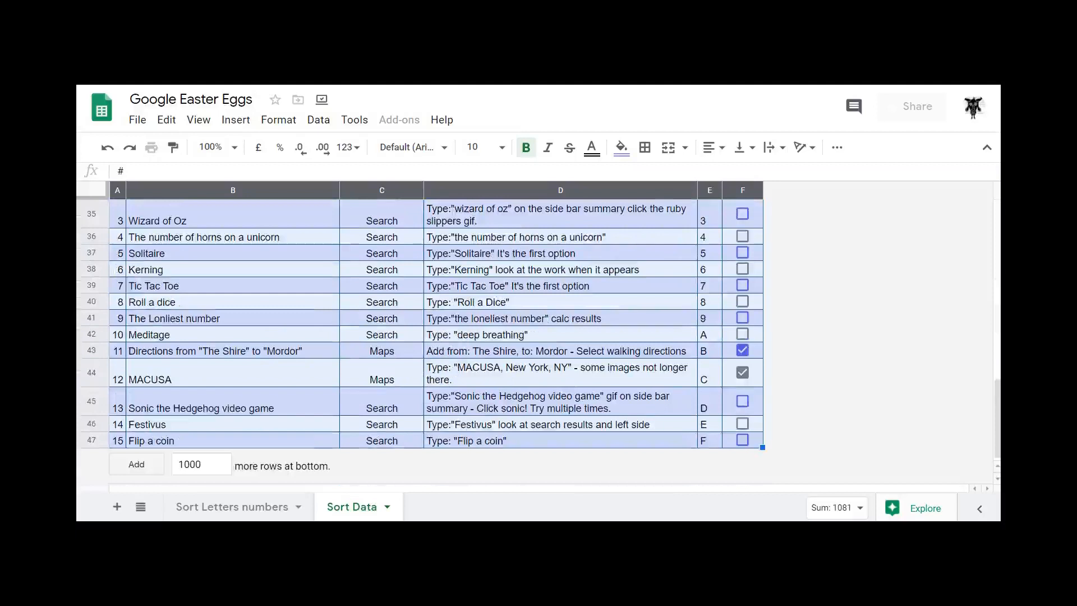
pyautogui.scroll(7, 420, 342)
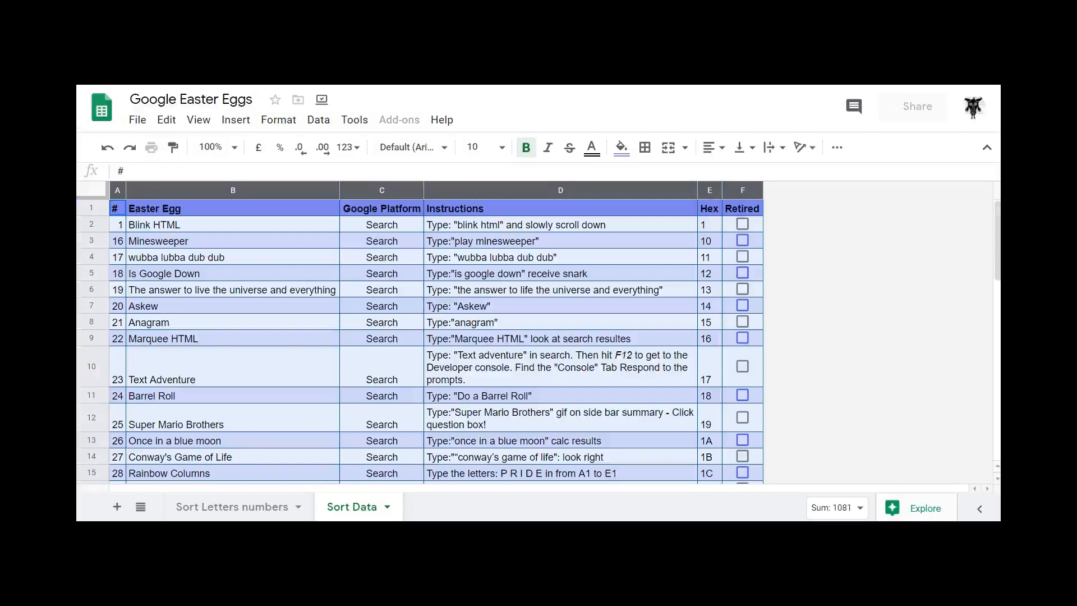
pyautogui.scroll(-5, 421, 337)
pyautogui.scroll(-6, 420, 337)
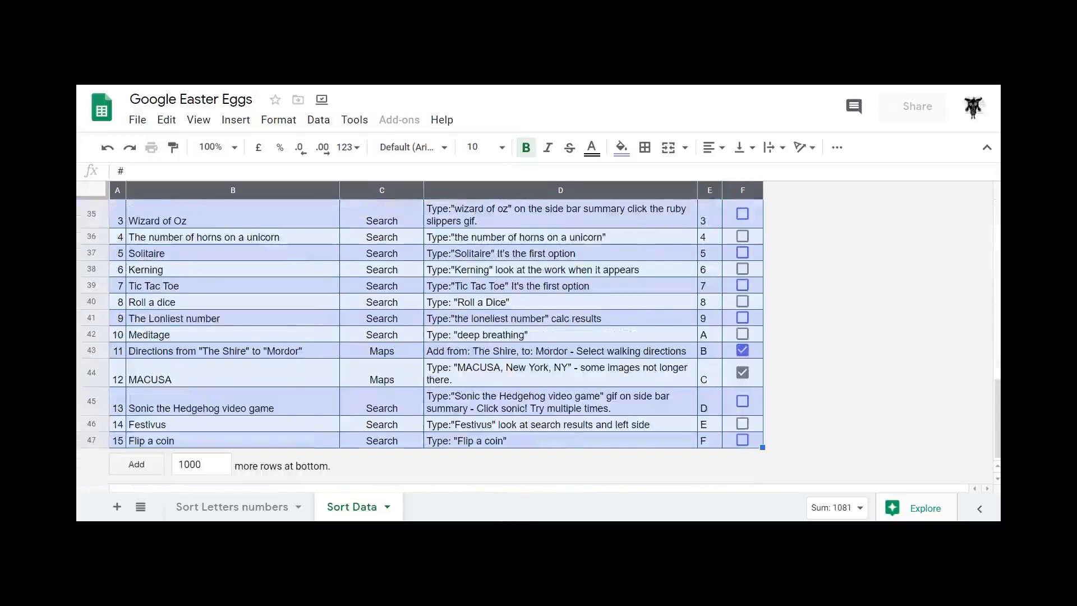
pyautogui.scroll(10, 420, 336)
pyautogui.scroll(-3, 420, 336)
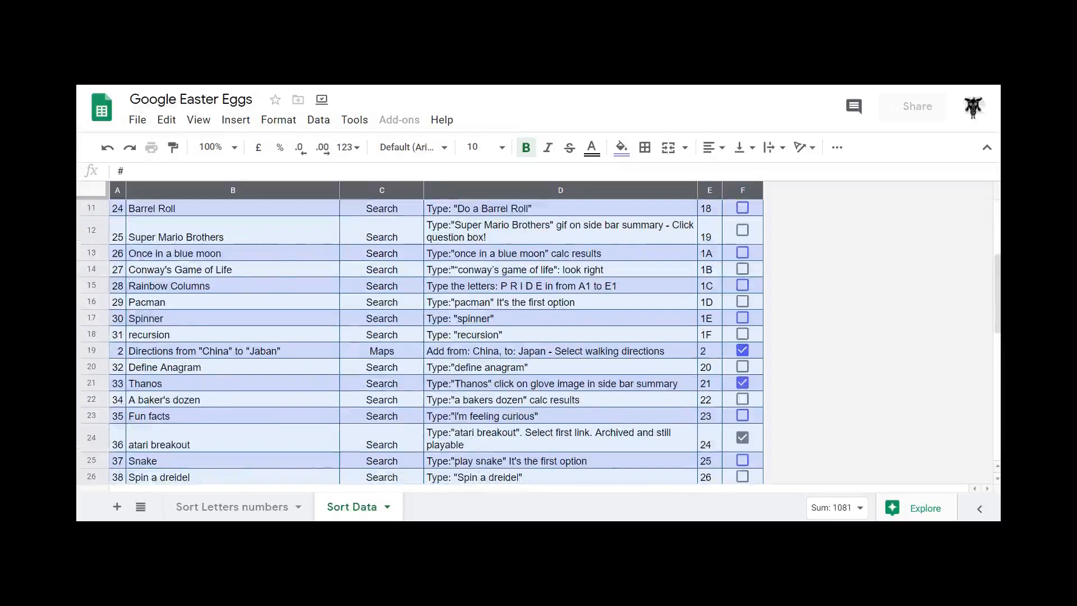
pyautogui.scroll(3, 421, 337)
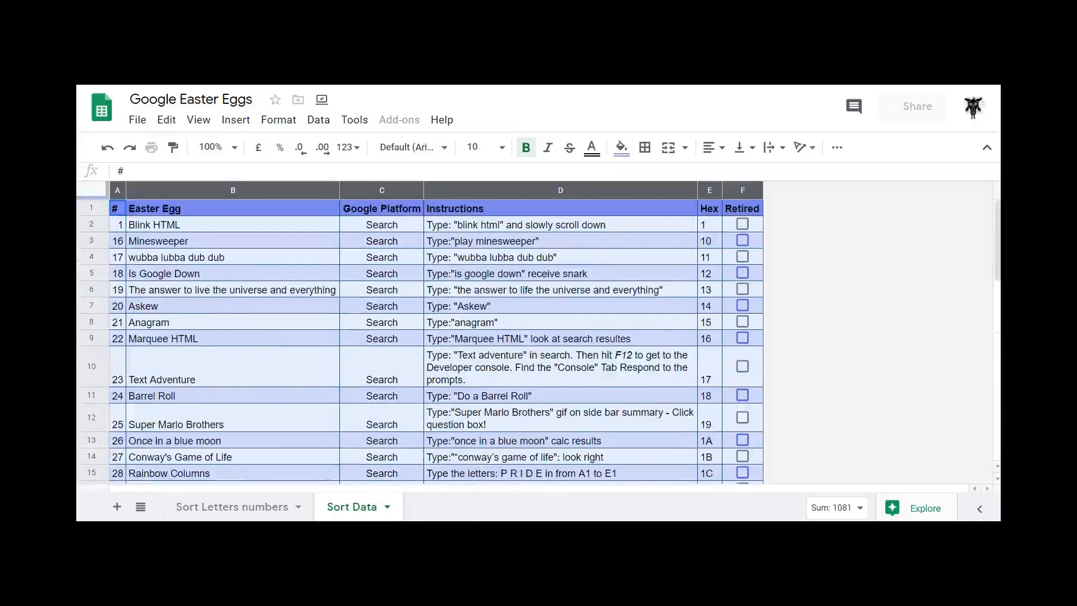
# Step: Sort the selected range A1 to F47 with a header row by the Retired column from A to Z
pyautogui.click(318, 120)
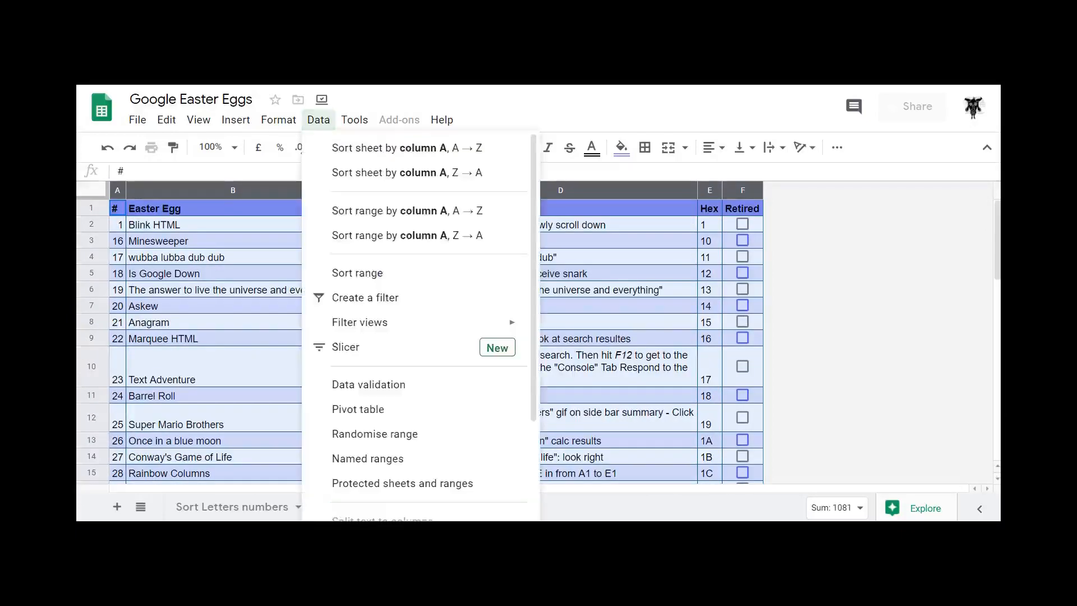
pyautogui.click(357, 272)
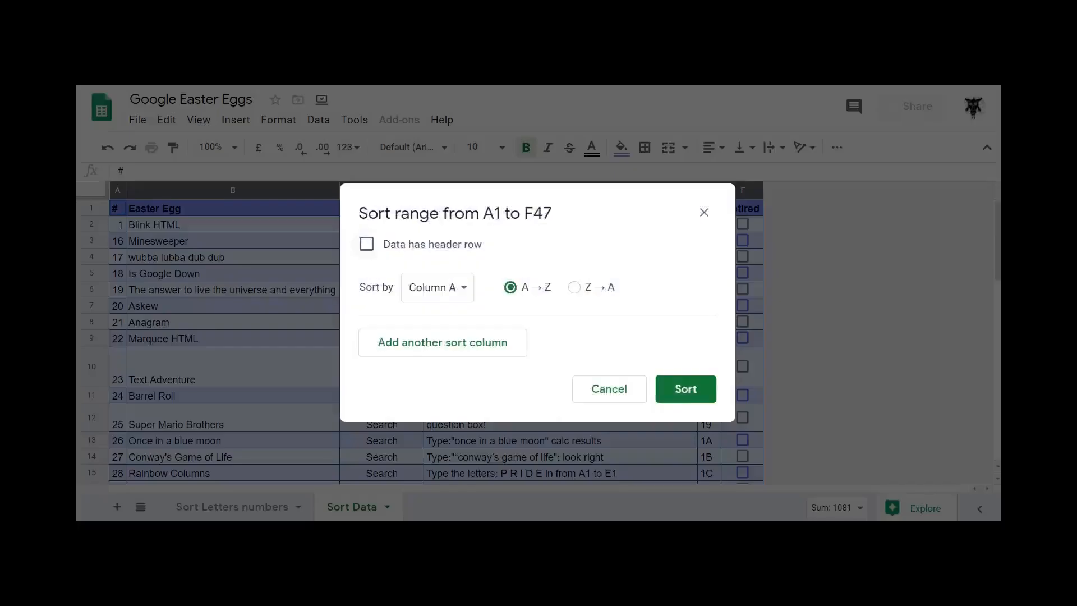
pyautogui.click(366, 244)
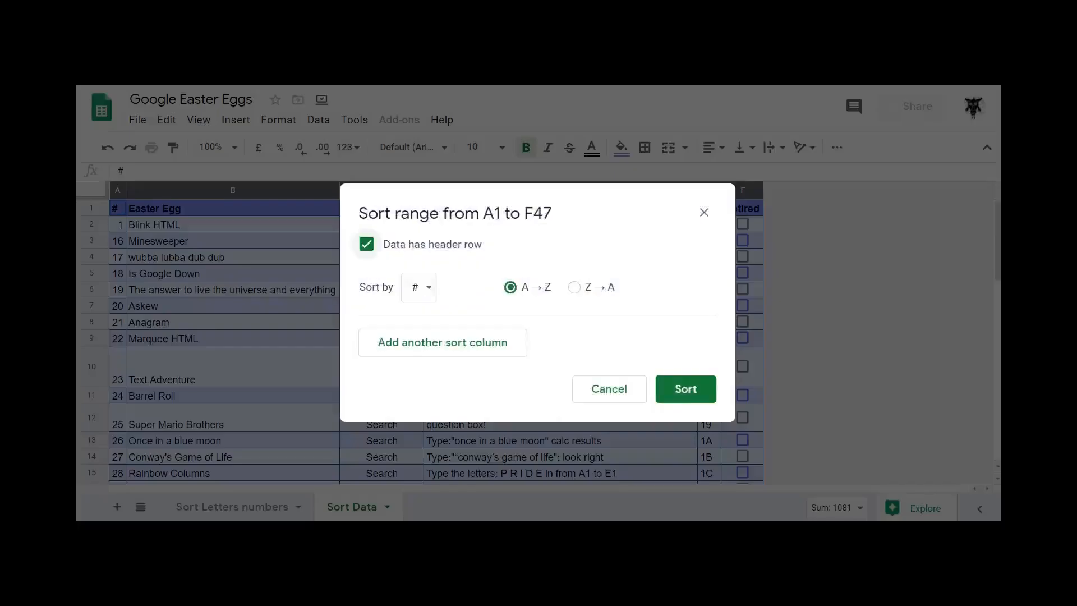
pyautogui.click(418, 287)
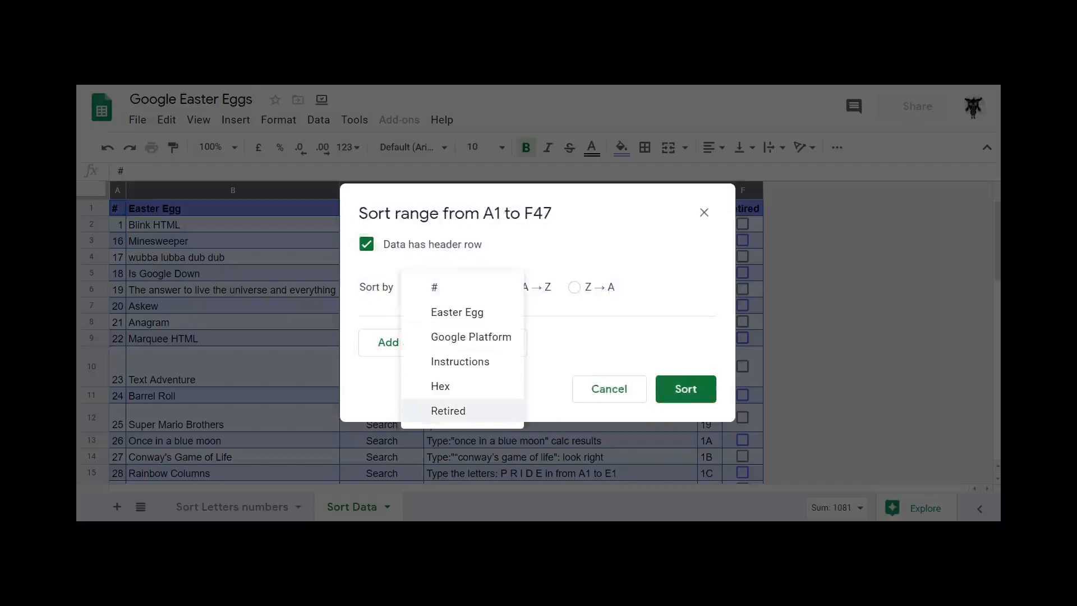
pyautogui.click(448, 410)
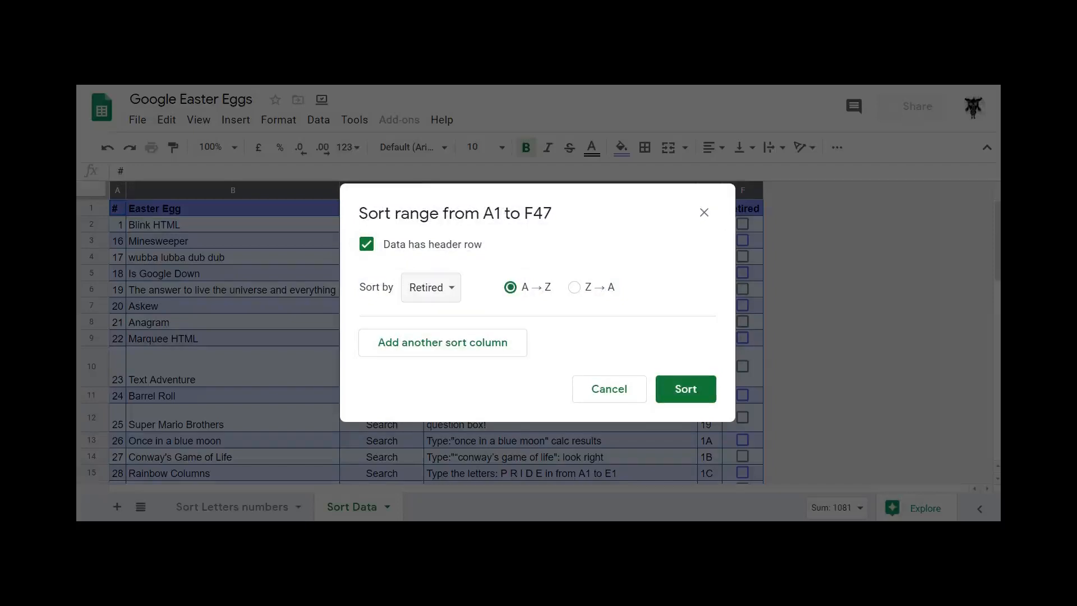
pyautogui.click(685, 389)
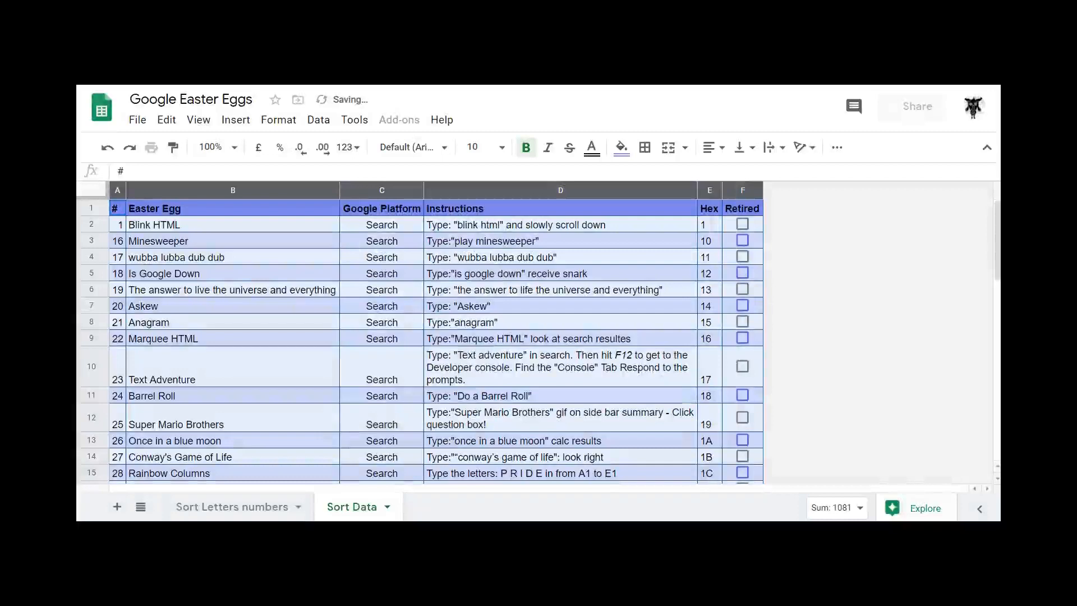
# Step: Examine how the ticked and unticked Retired checkboxes are ordered from the first to the last row of the table
pyautogui.scroll(-10, 422, 340)
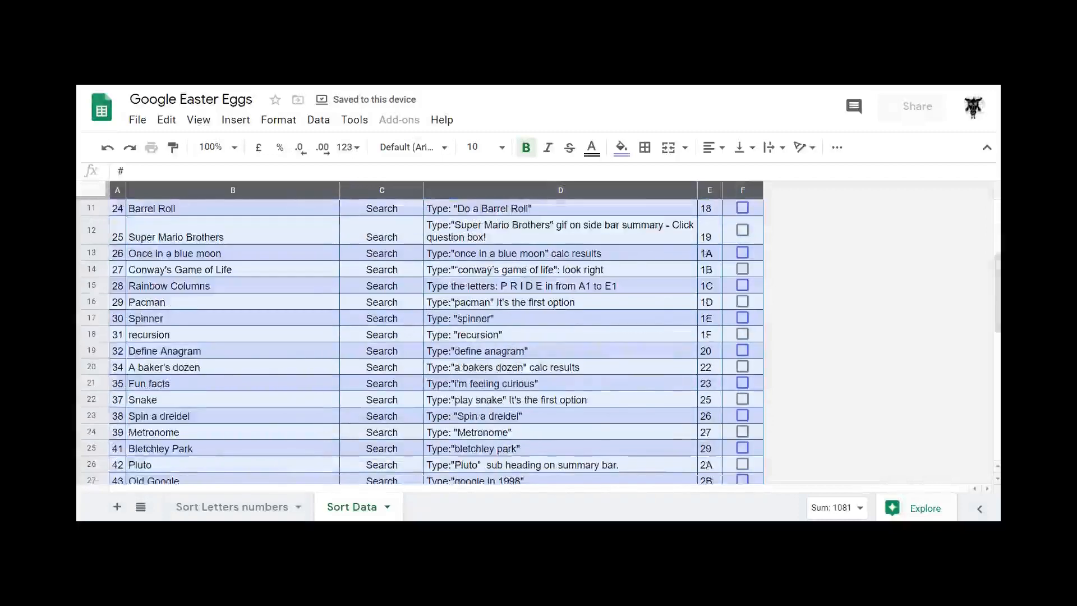
pyautogui.scroll(-8, 422, 341)
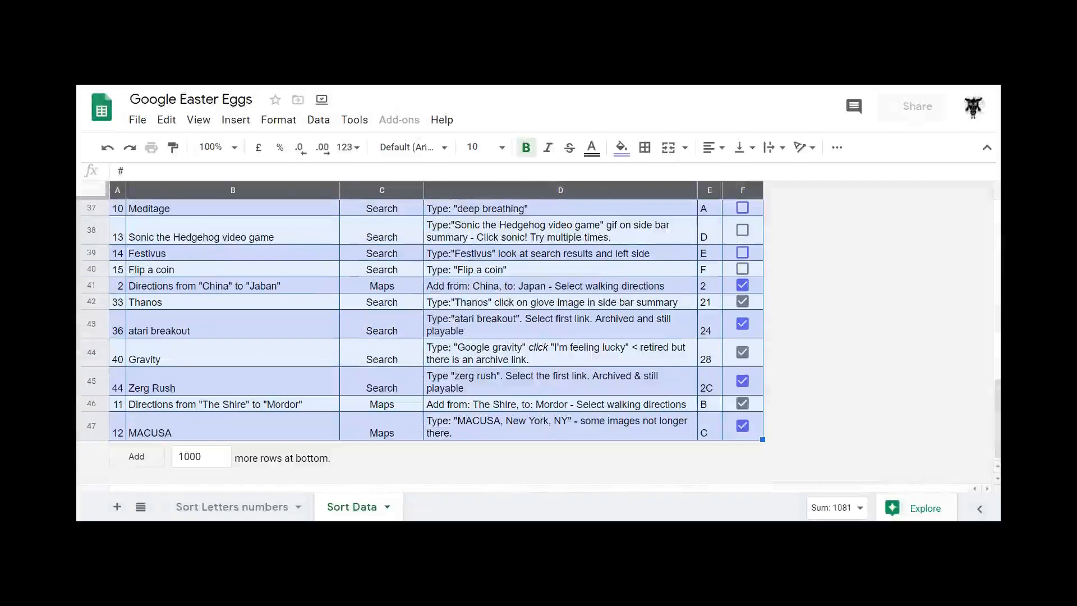
pyautogui.scroll(15, 423, 340)
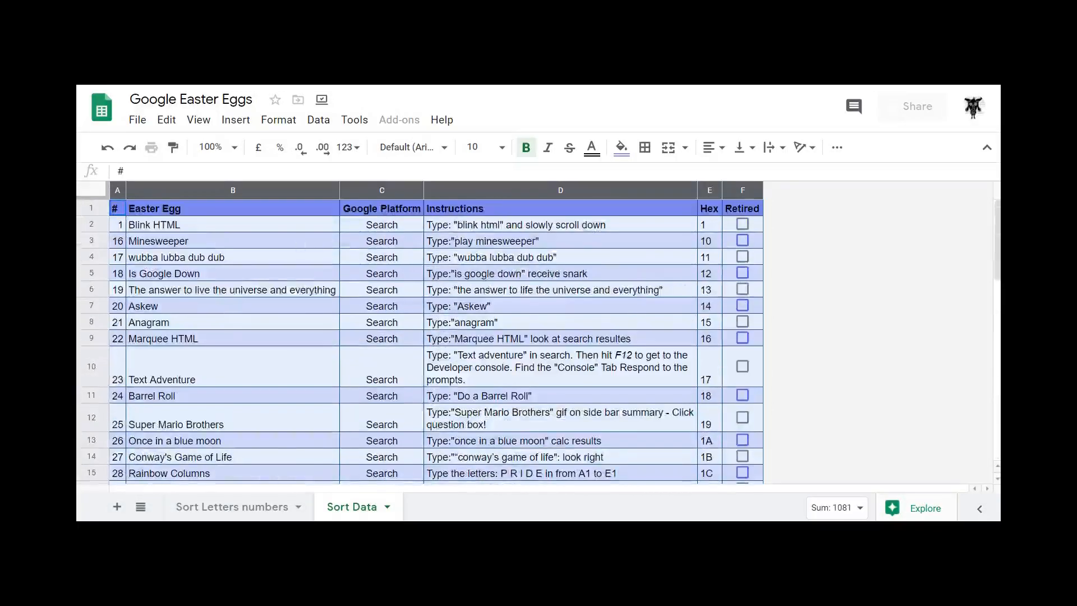
pyautogui.scroll(-15, 422, 341)
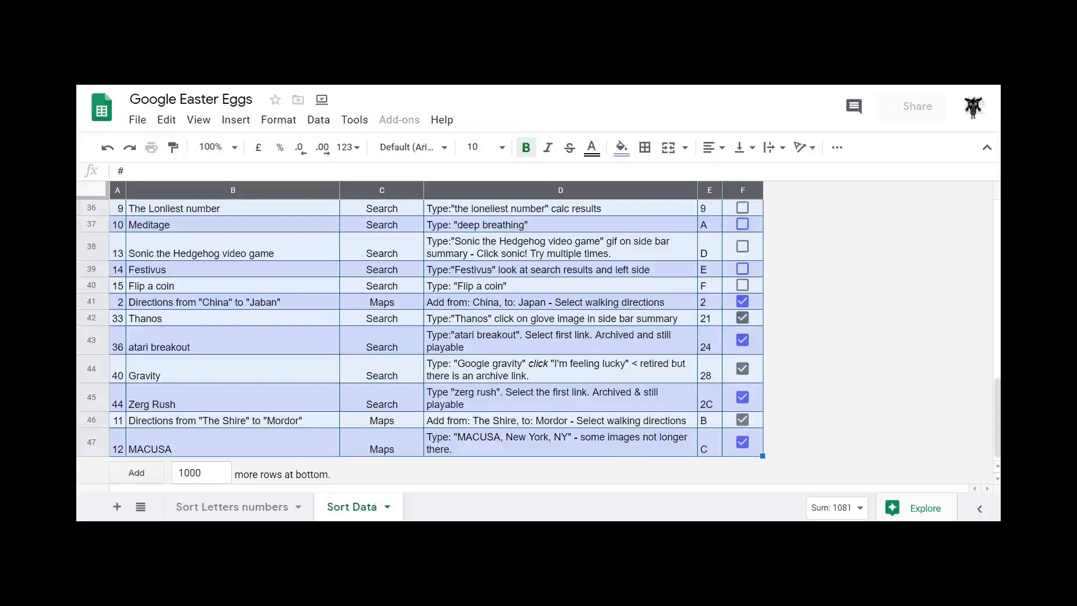
pyautogui.scroll(8, 421, 341)
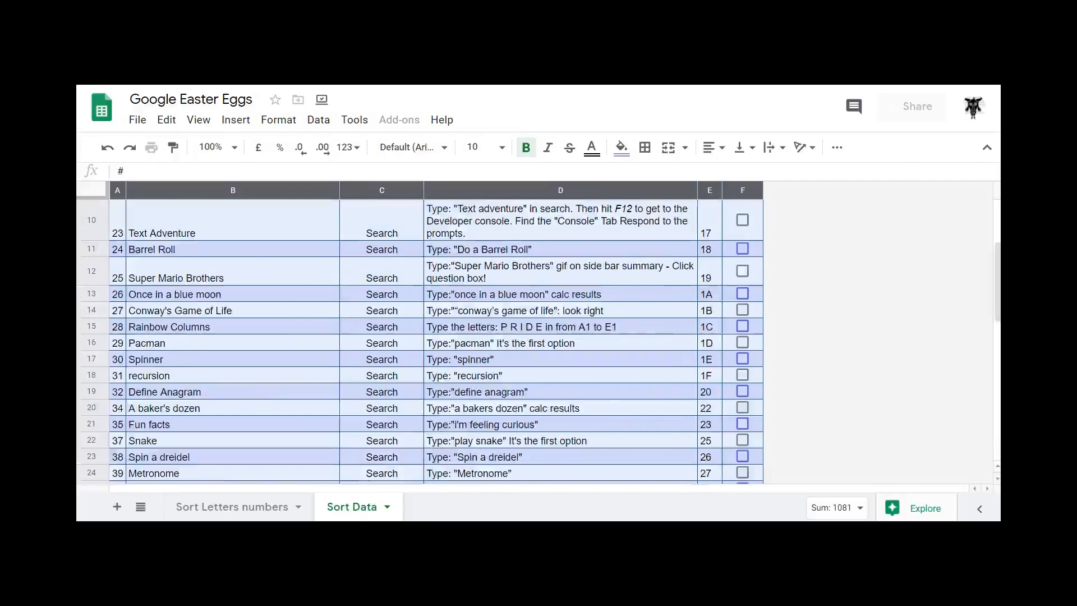
pyautogui.scroll(-10, 420, 341)
pyautogui.scroll(14, 421, 341)
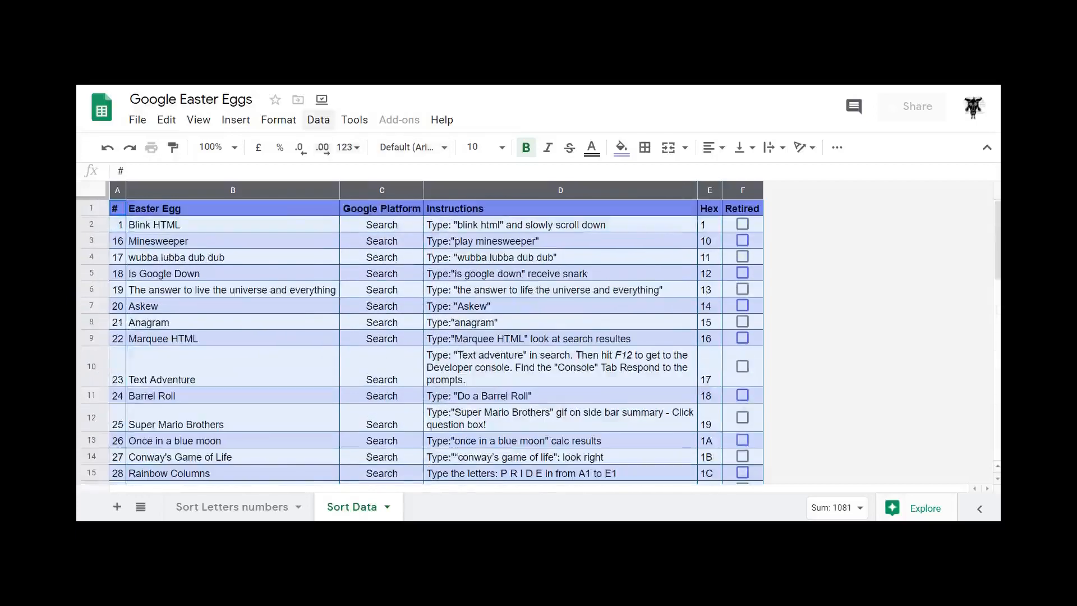
# Step: Sort the selected range A1 to F47 with a header row by the Retired column from Z to A, and deselect the range
pyautogui.click(318, 120)
pyautogui.click(336, 273)
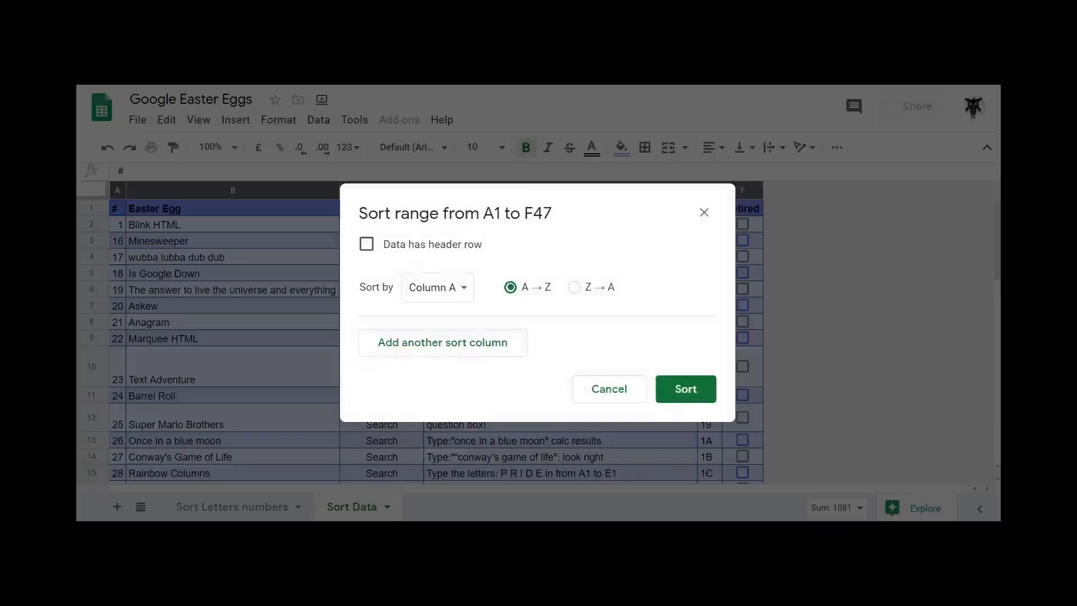
pyautogui.click(366, 244)
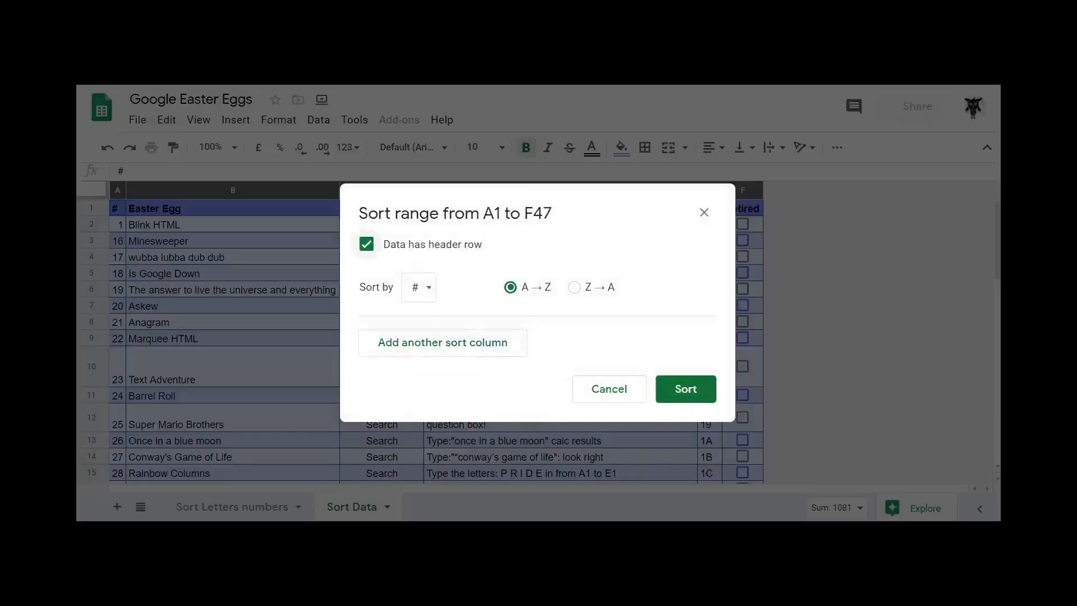
pyautogui.click(418, 287)
pyautogui.click(443, 413)
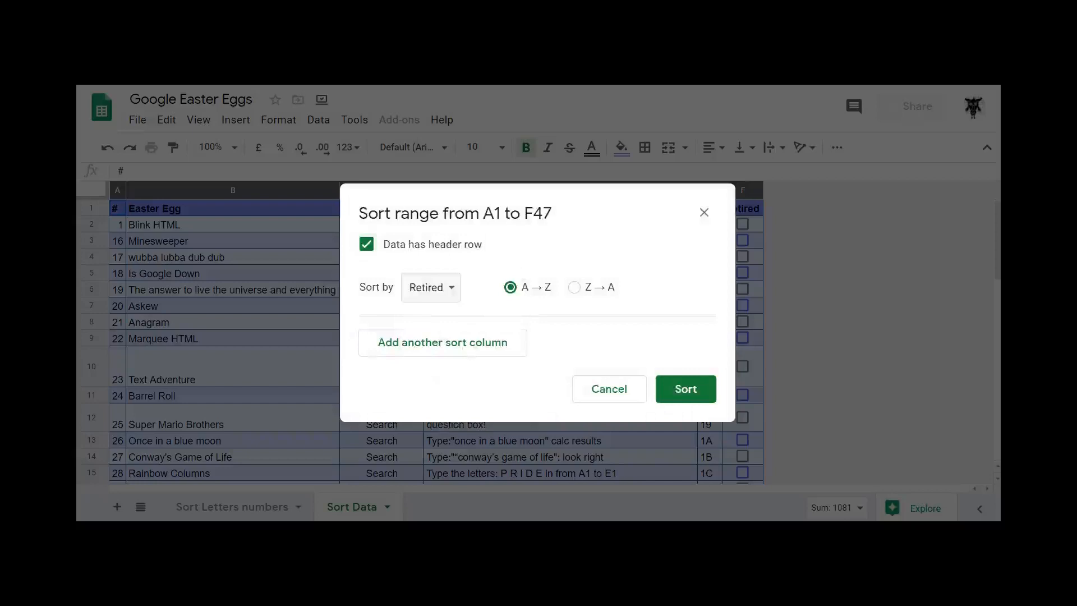
pyautogui.click(573, 288)
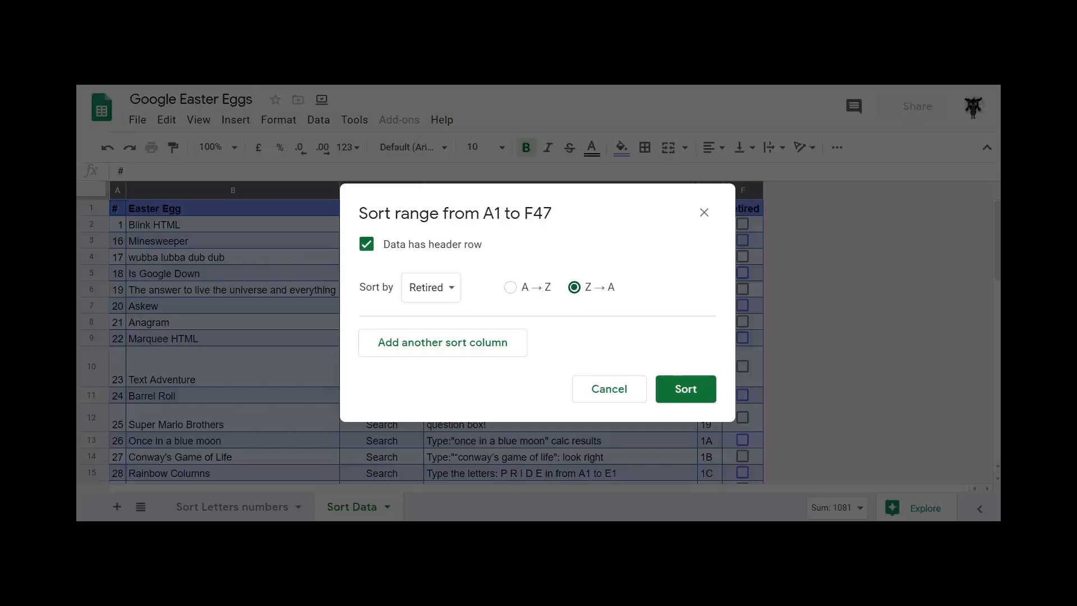
pyautogui.click(685, 389)
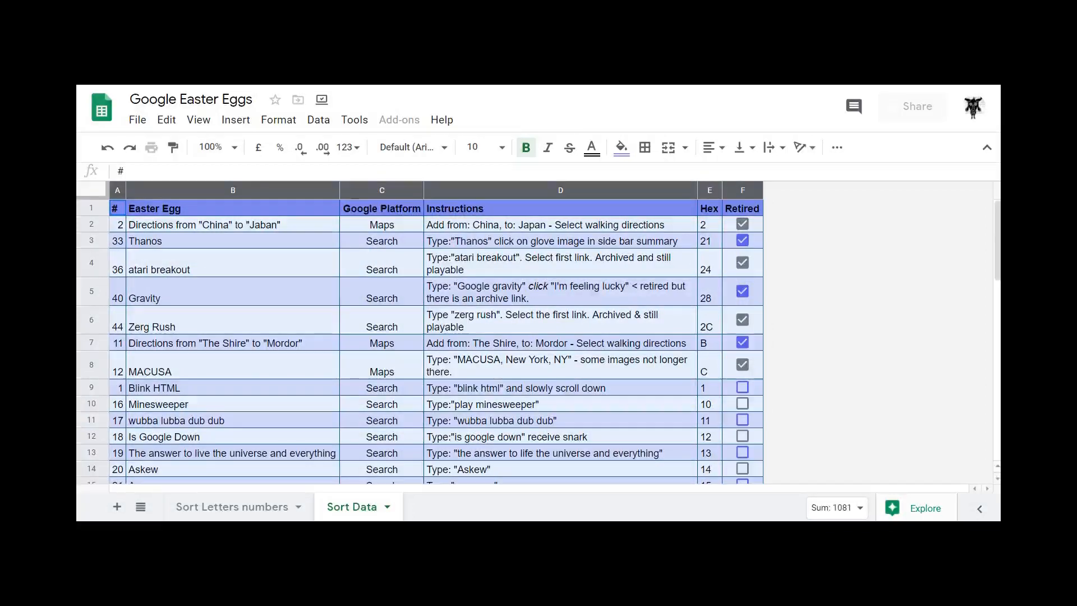
pyautogui.click(232, 263)
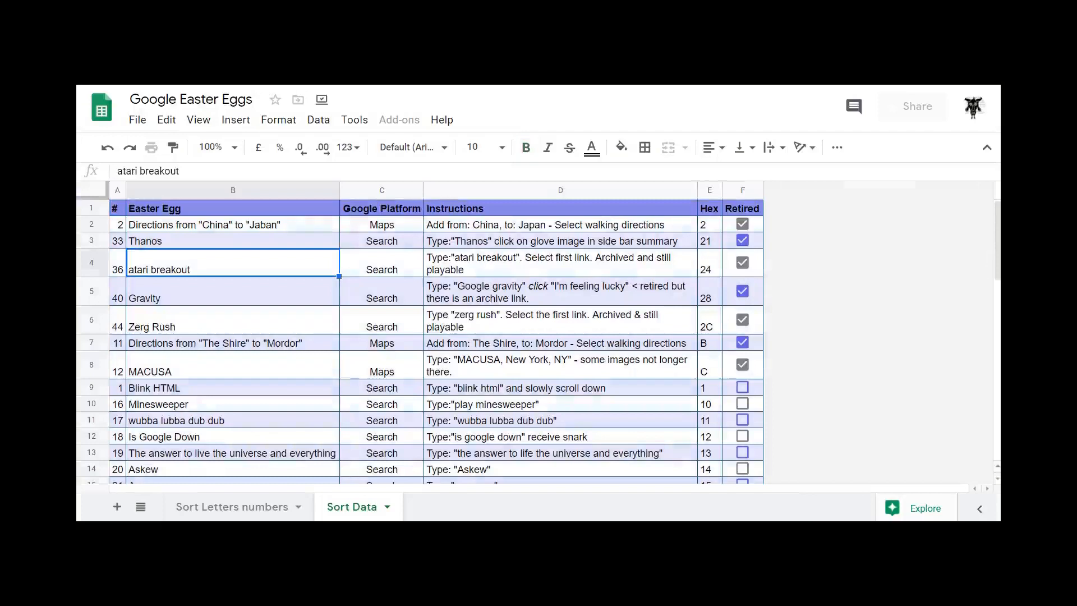
# Step: Select columns A to F and set up a range sort with a header row by Google Platform from A to Z
pyautogui.click(117, 190)
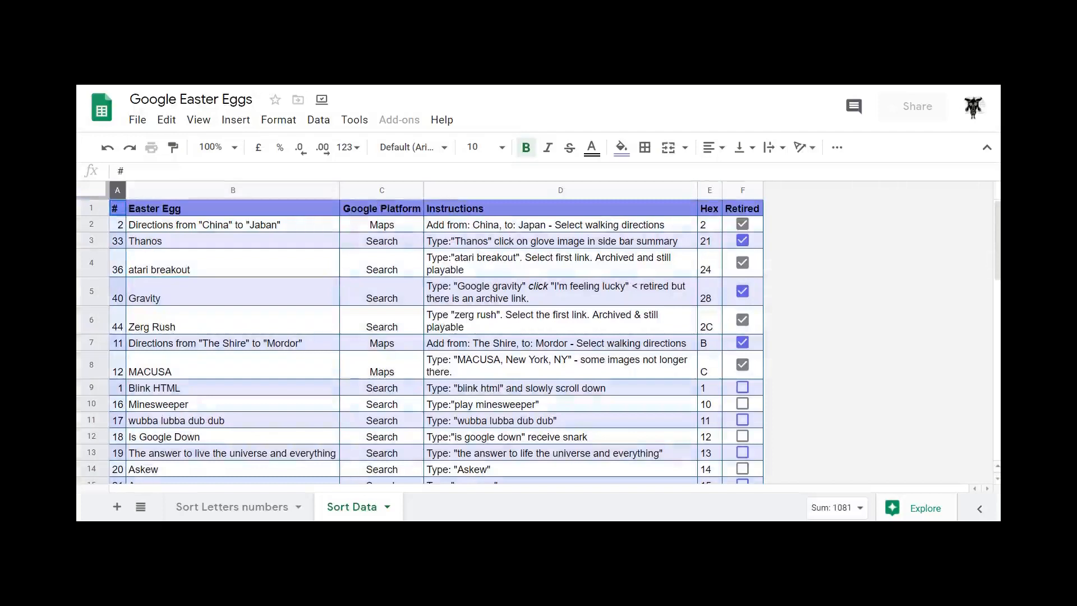
pyautogui.keyDown('shift'); pyautogui.click(743, 190); pyautogui.keyUp('shift')
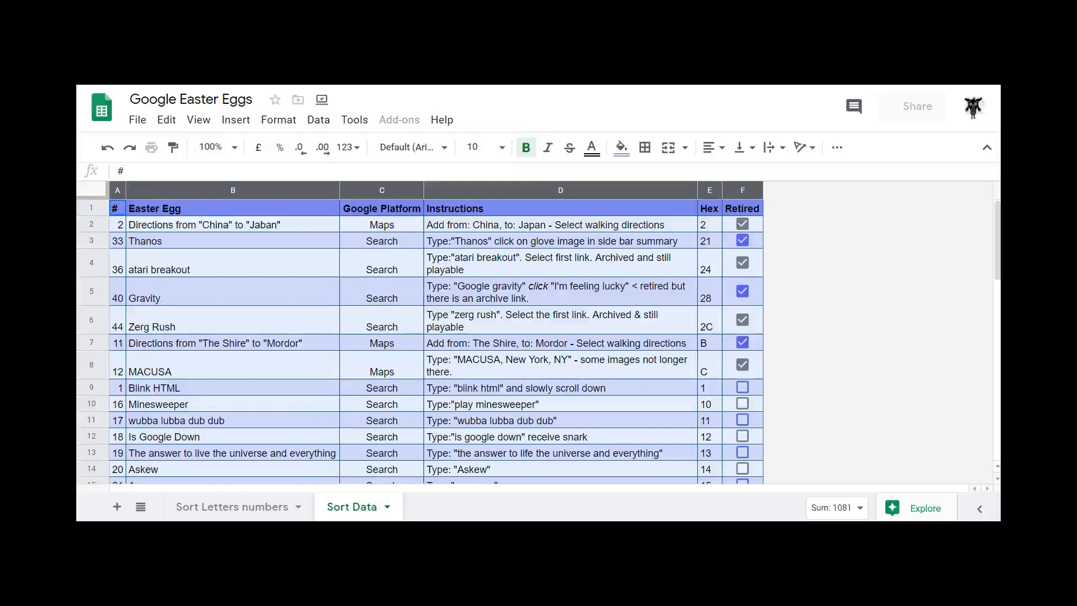
pyautogui.click(318, 120)
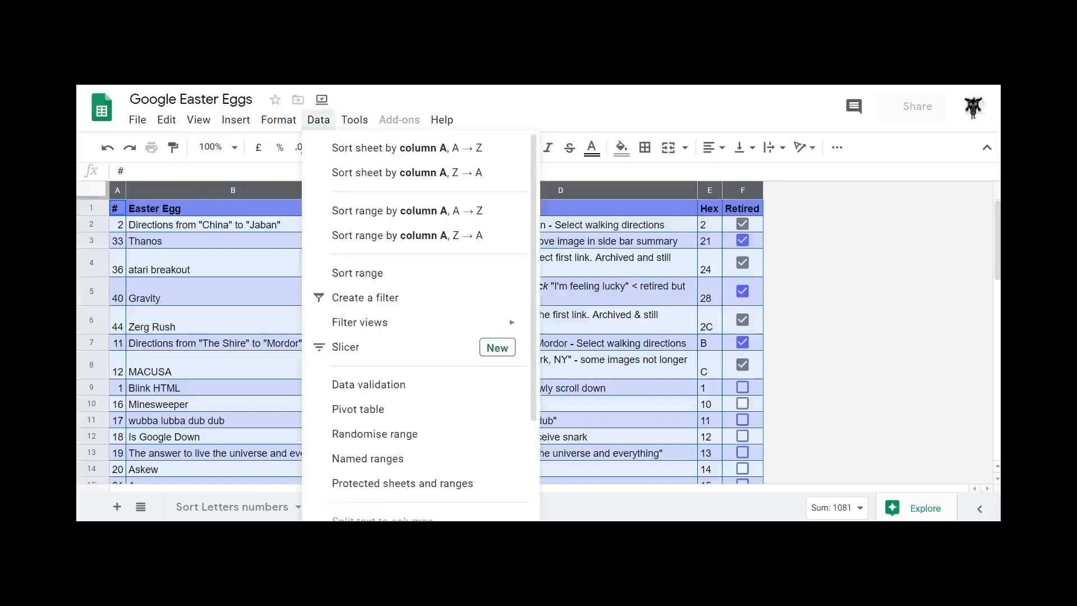
pyautogui.click(359, 272)
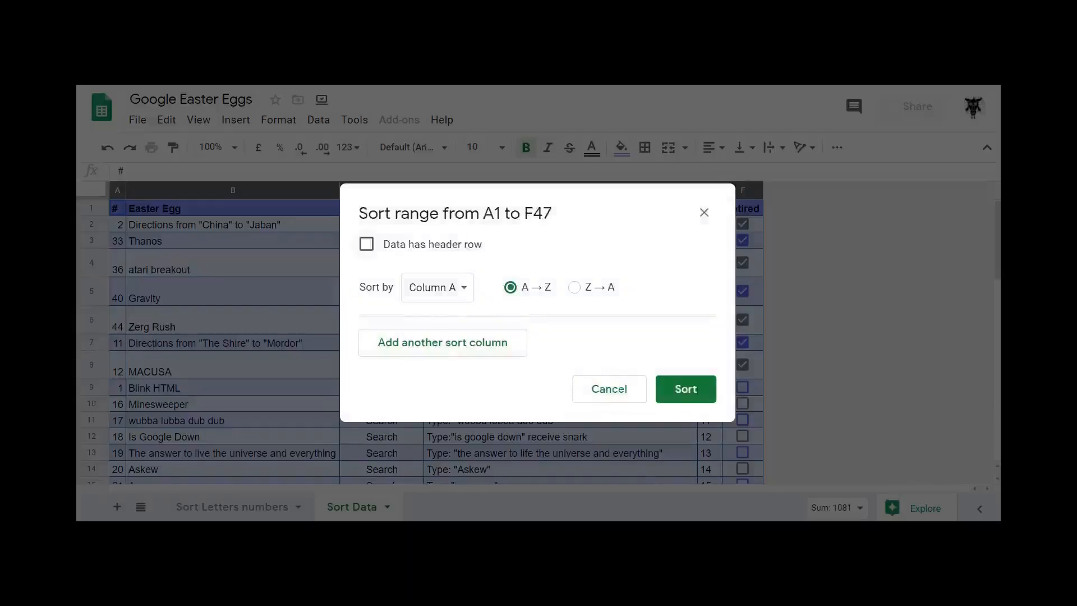
pyautogui.click(366, 244)
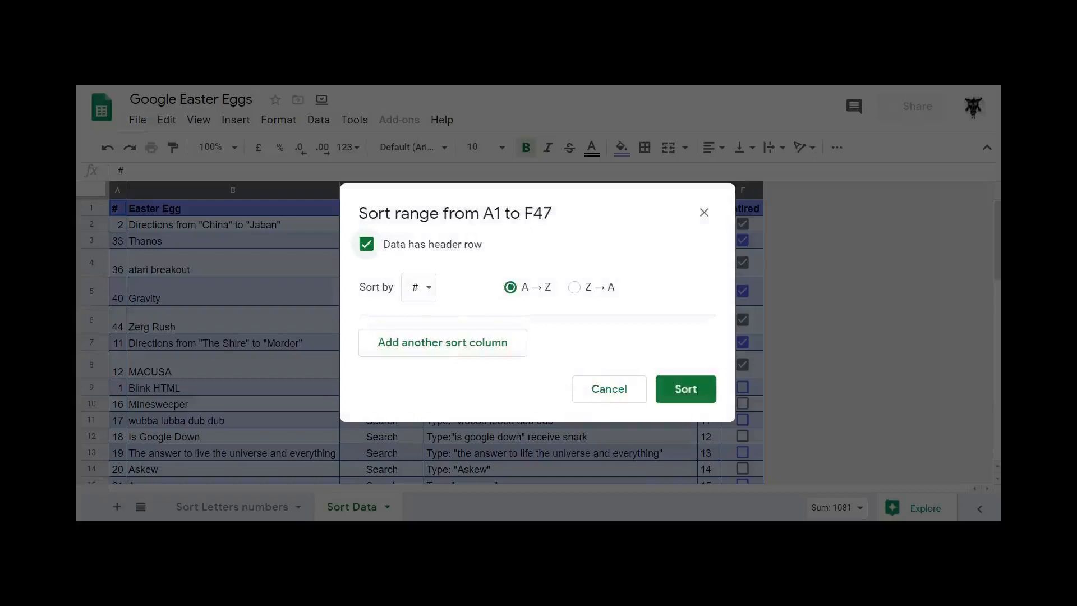
pyautogui.click(418, 287)
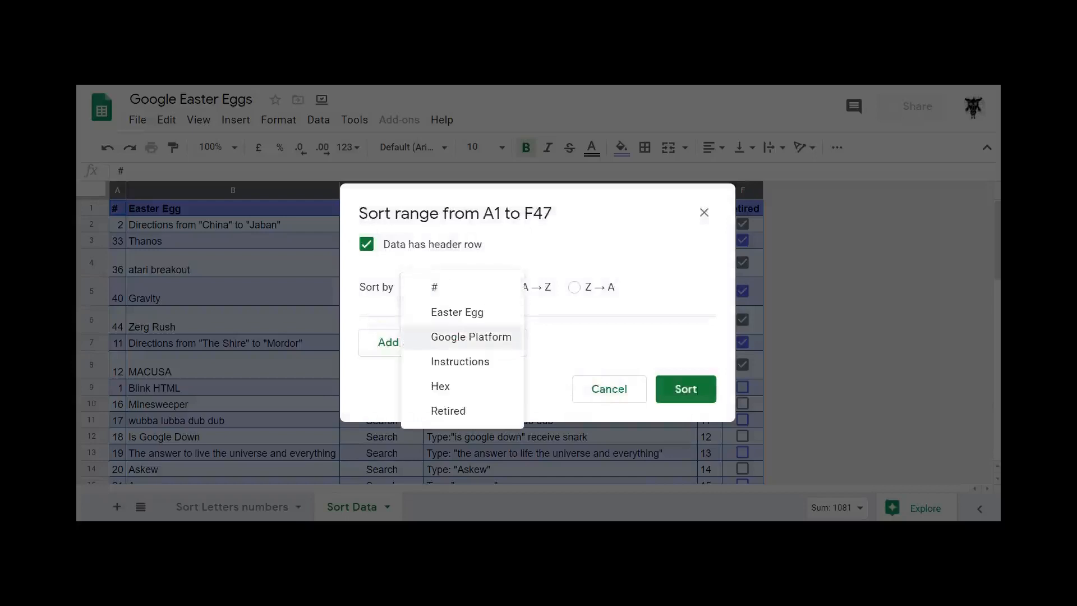
pyautogui.press('Return')
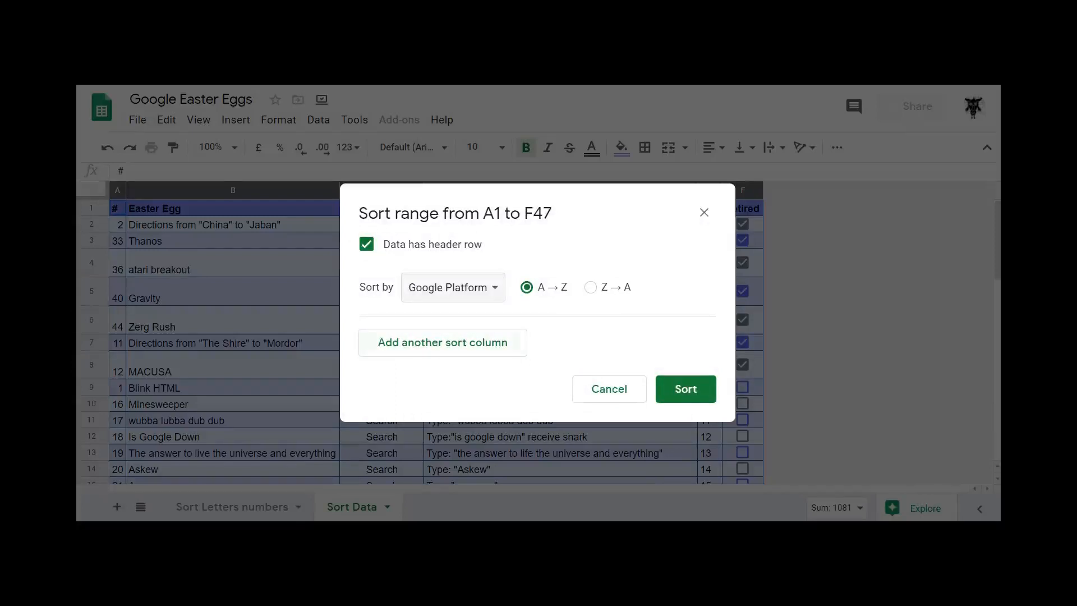
# Step: Sort the range with Retired from Z to A added as the second sort column, and check the order through the last row
pyautogui.press('Return')
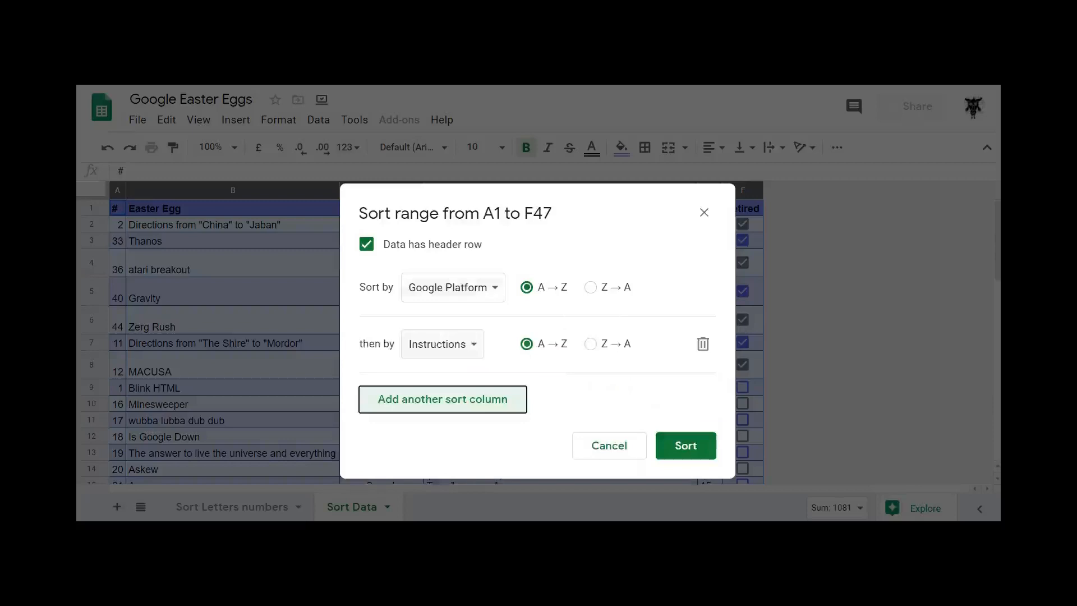
pyautogui.click(443, 343)
pyautogui.click(450, 393)
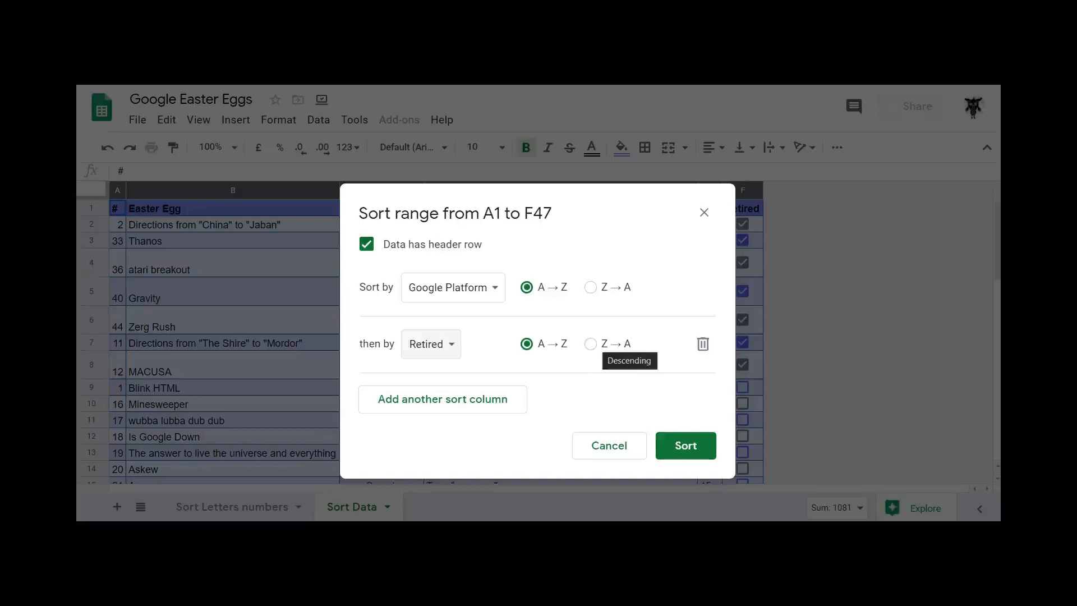
pyautogui.click(590, 343)
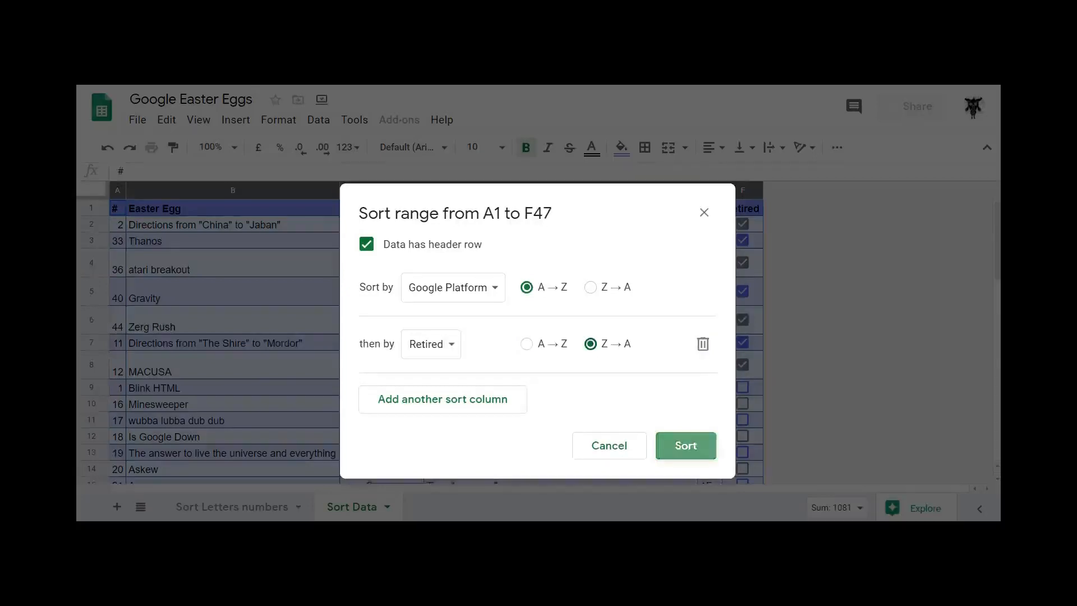
pyautogui.click(686, 446)
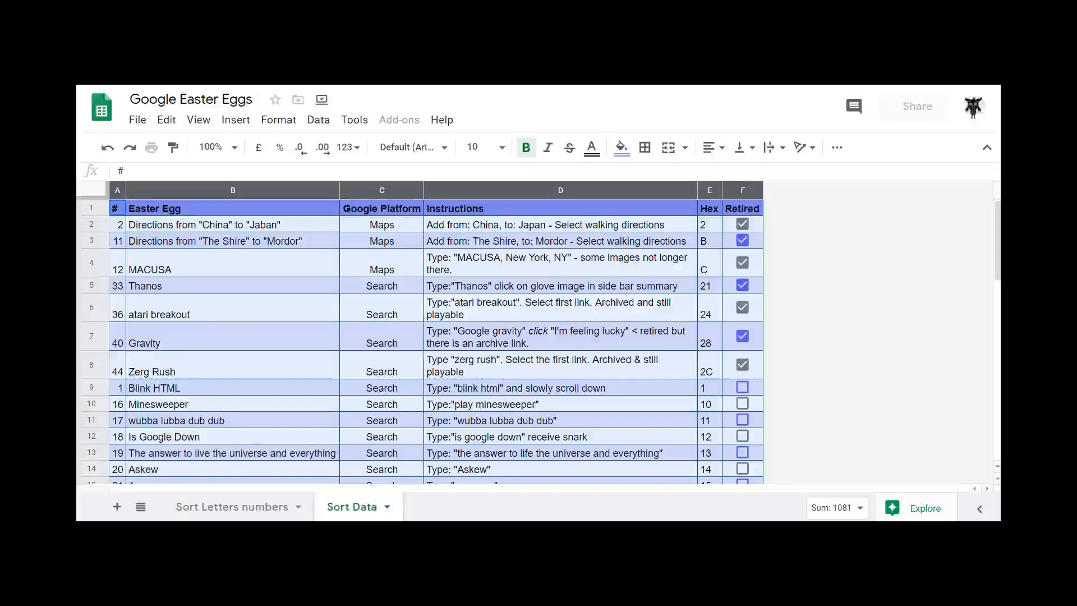
pyautogui.scroll(-10, 421, 336)
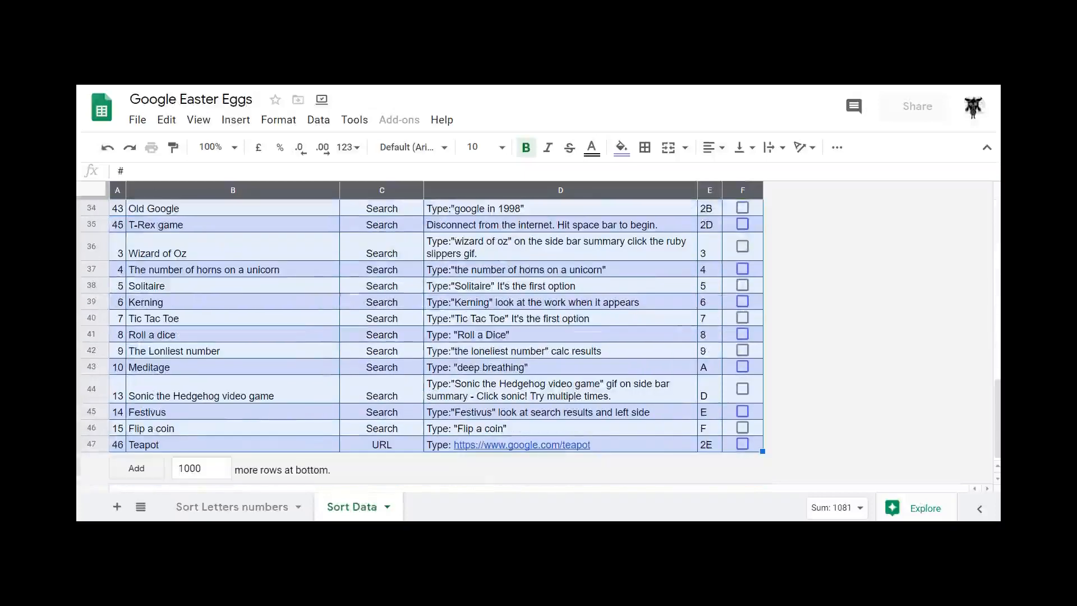
pyautogui.scroll(10, 421, 337)
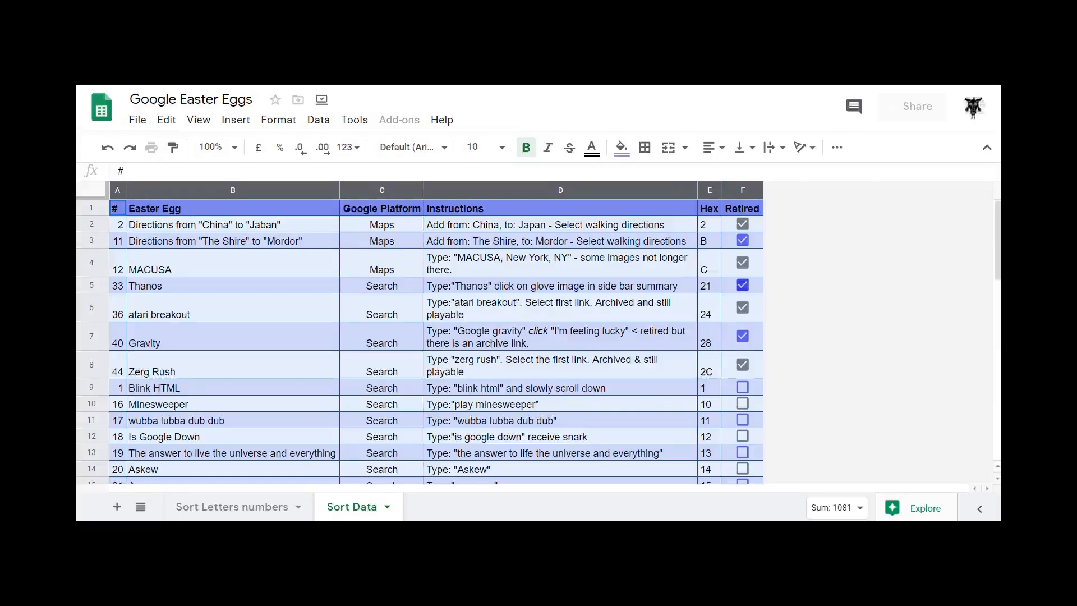
pyautogui.scroll(-10, 421, 336)
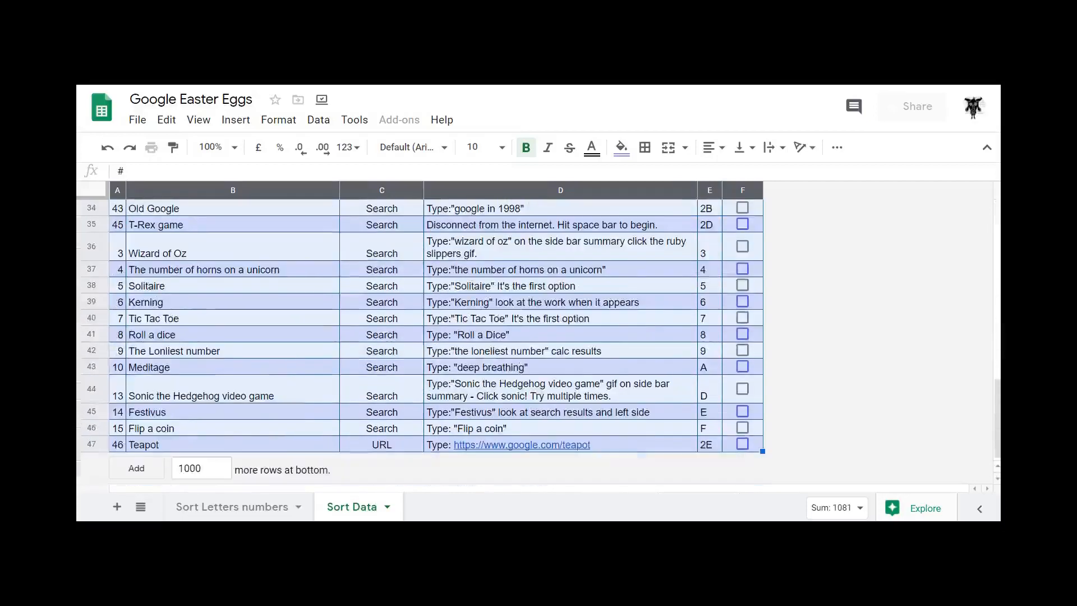
pyautogui.scroll(10, 420, 336)
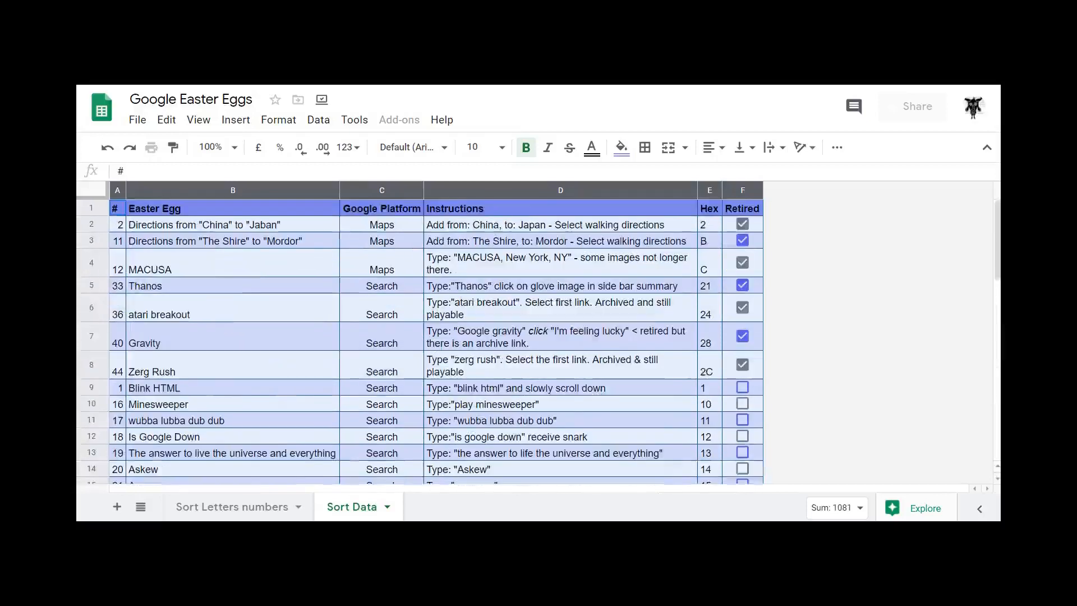
pyautogui.click(560, 263)
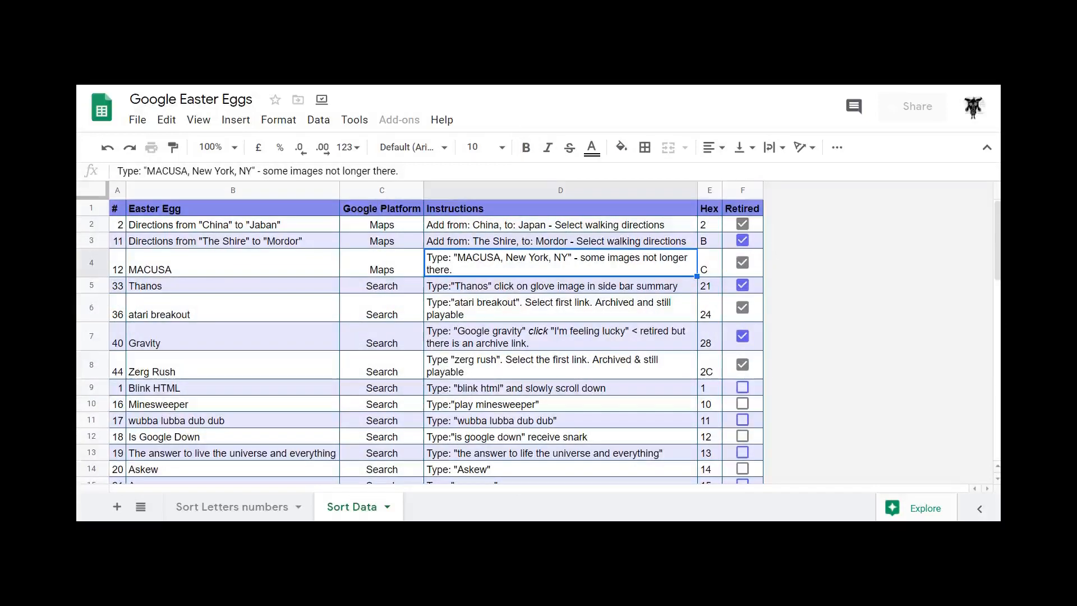